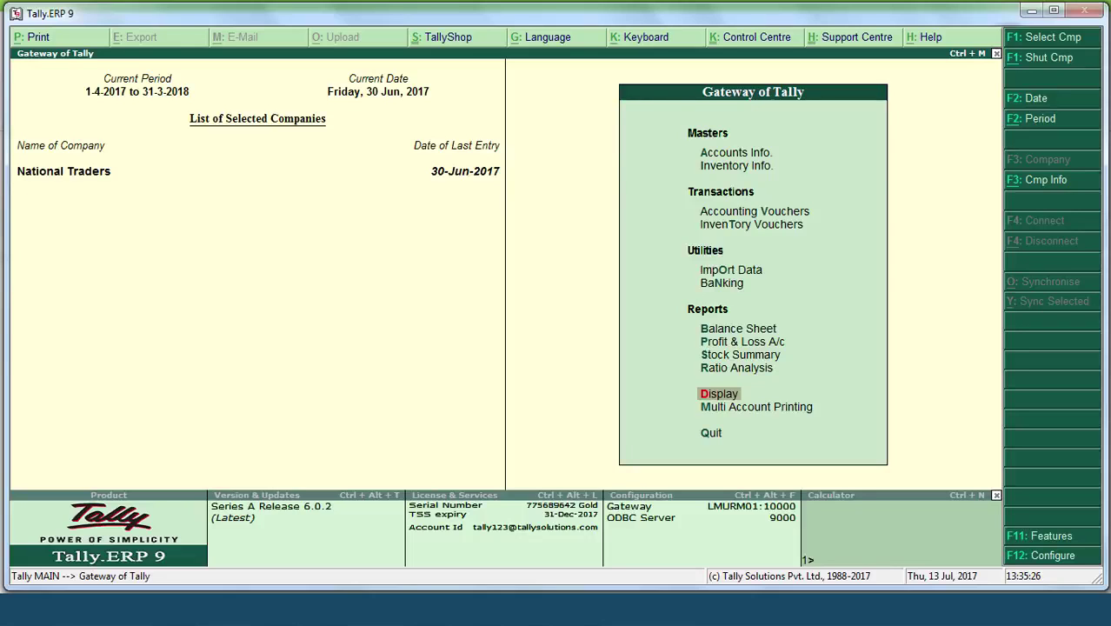
Step: Turn on Set/alter VAT details in the Statutory & Taxation features
{"action": "key", "text": "F11"}
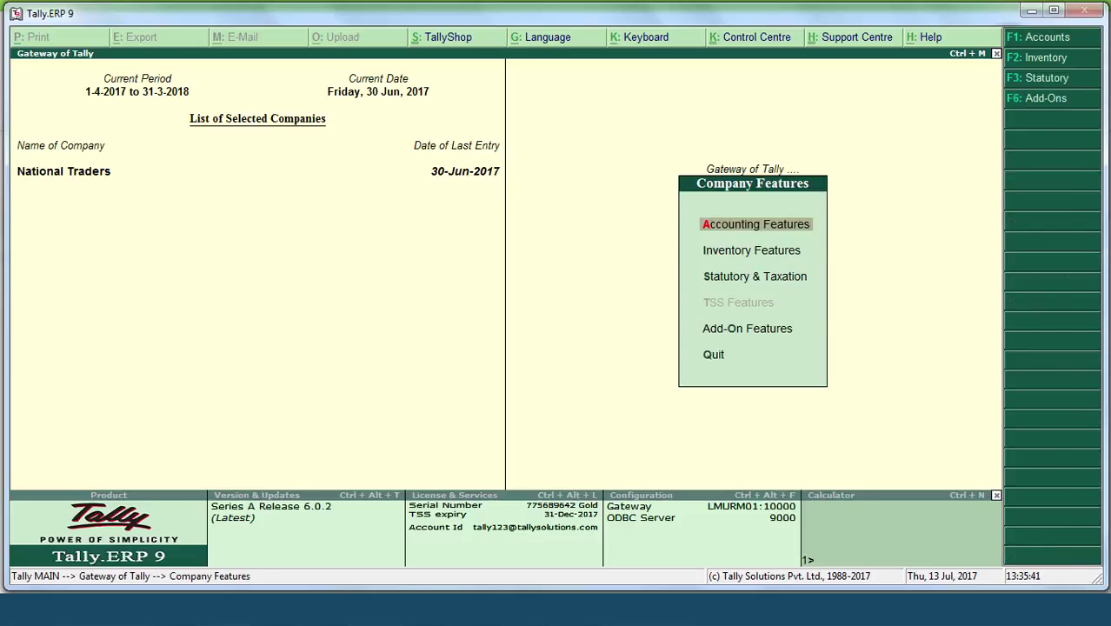
{"action": "key", "text": "Down"}
{"action": "key", "text": "Down"}
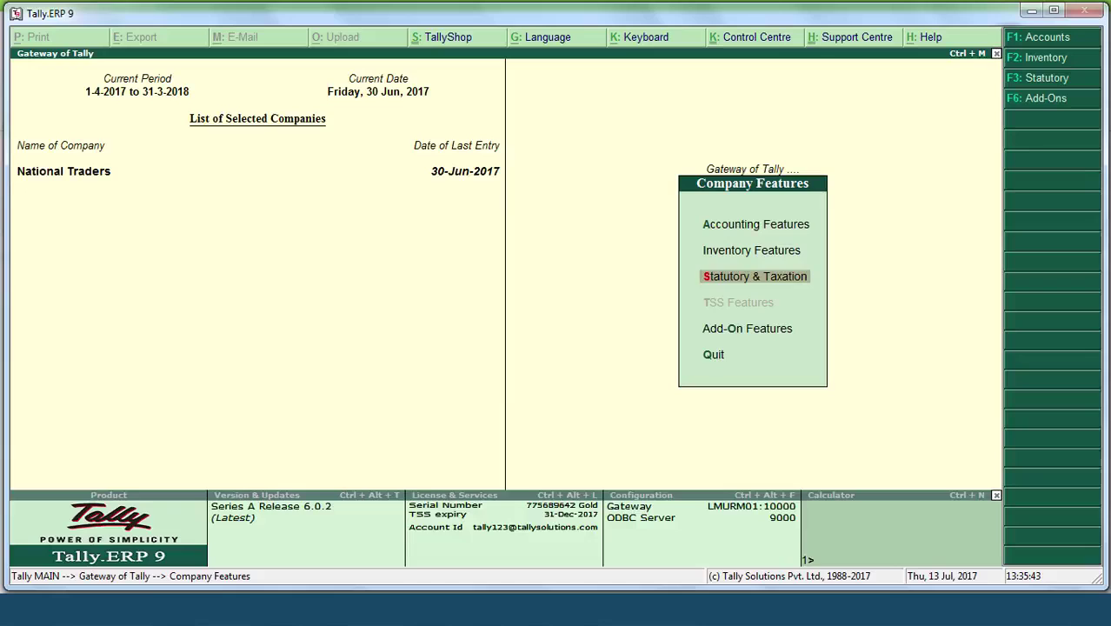
{"action": "key", "text": "Return"}
{"action": "key", "text": "Return"}
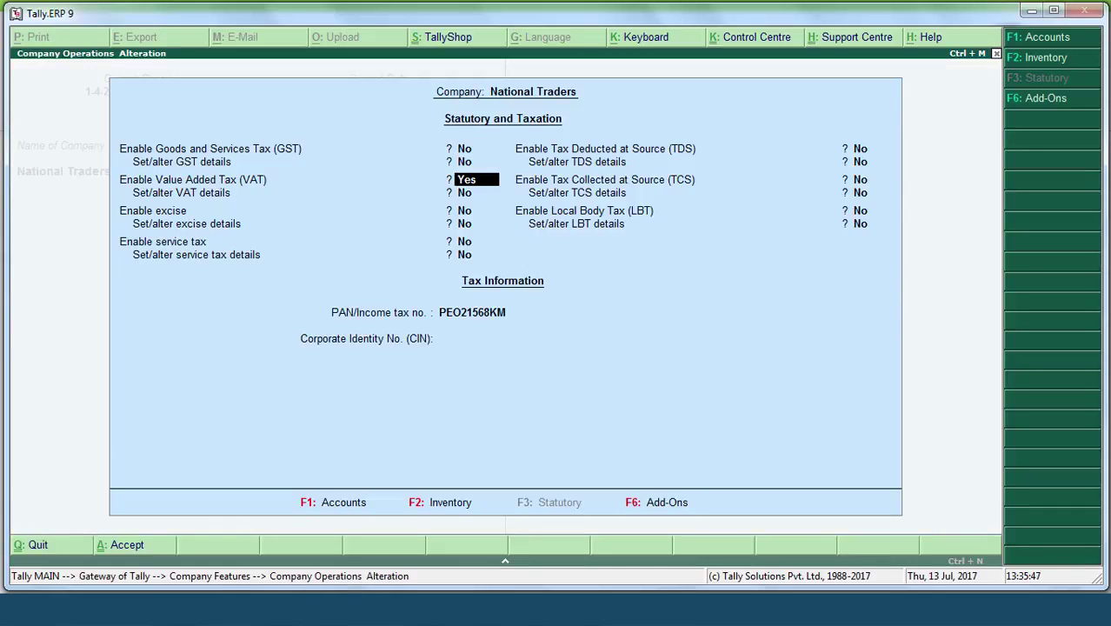
{"action": "key", "text": "Return"}
{"action": "type", "text": "yes"}
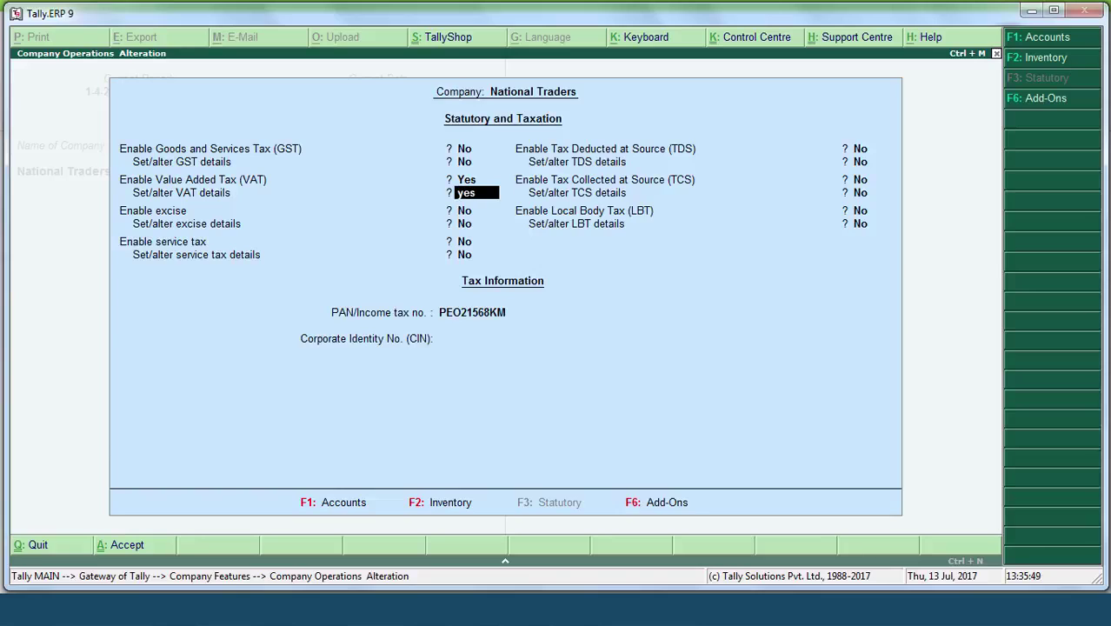
{"action": "key", "text": "Return"}
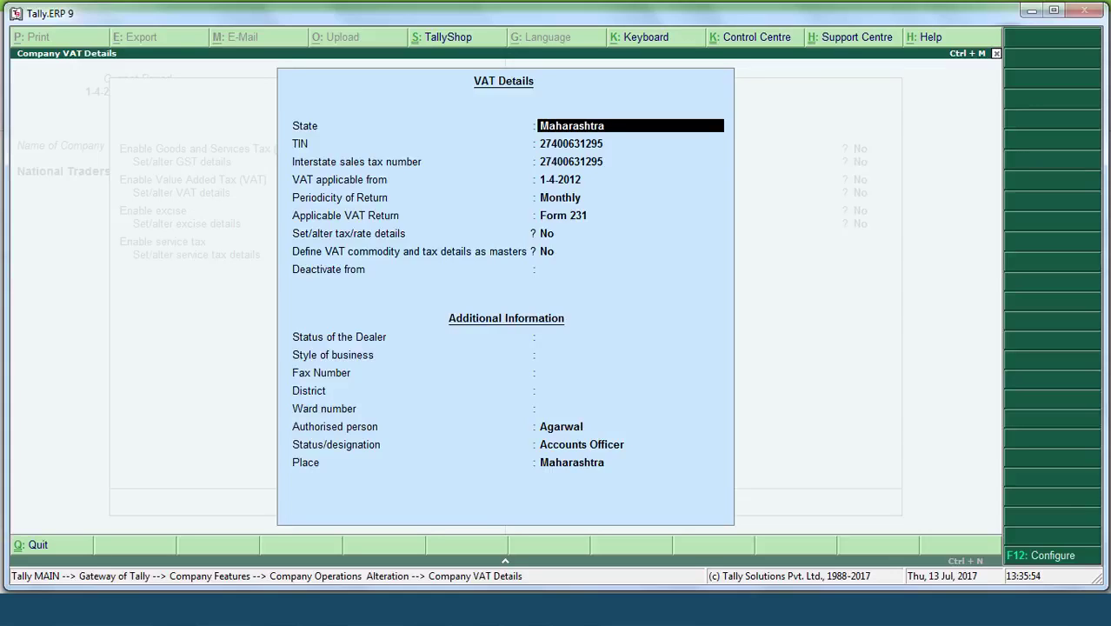
Step: Keep Monthly periodicity on Form 231, leave the settings and open the VAT Reports list
{"action": "key", "text": "Return"}
{"action": "key", "text": "Return"}
{"action": "key", "text": "Return"}
{"action": "key", "text": "Return"}
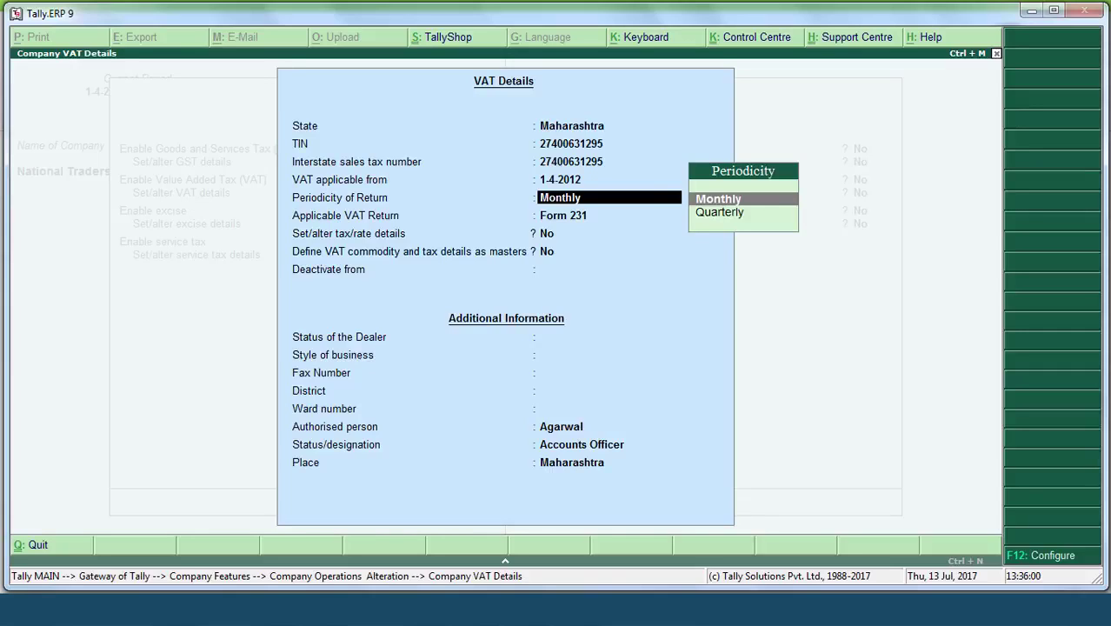
{"action": "key", "text": "Return"}
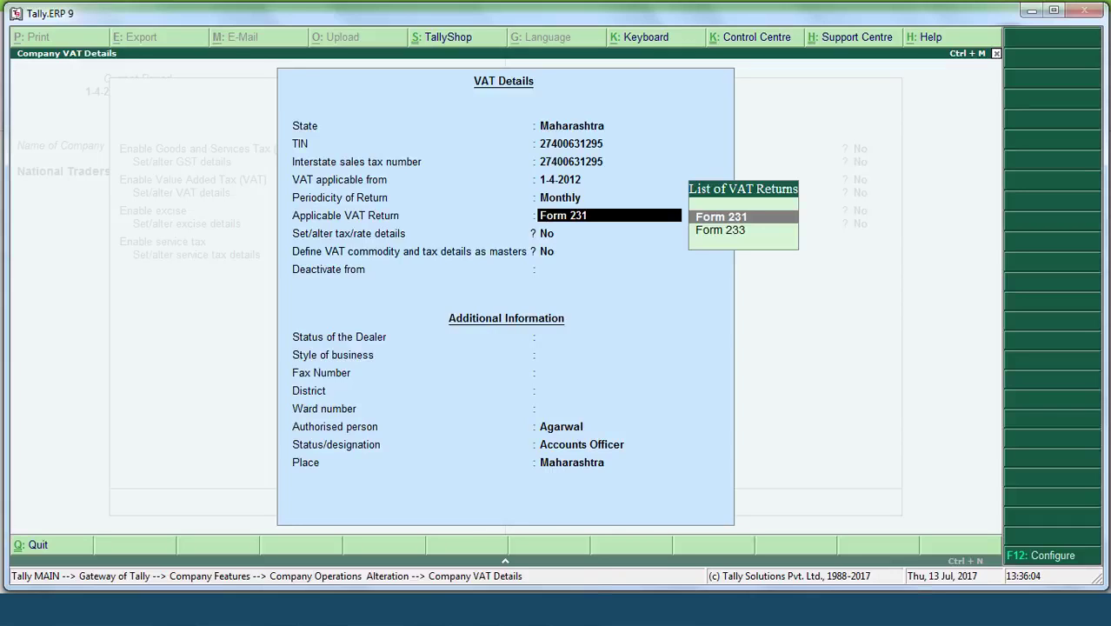
{"action": "key", "text": "Escape"}
{"action": "key", "text": "Escape"}
{"action": "key", "text": "y"}
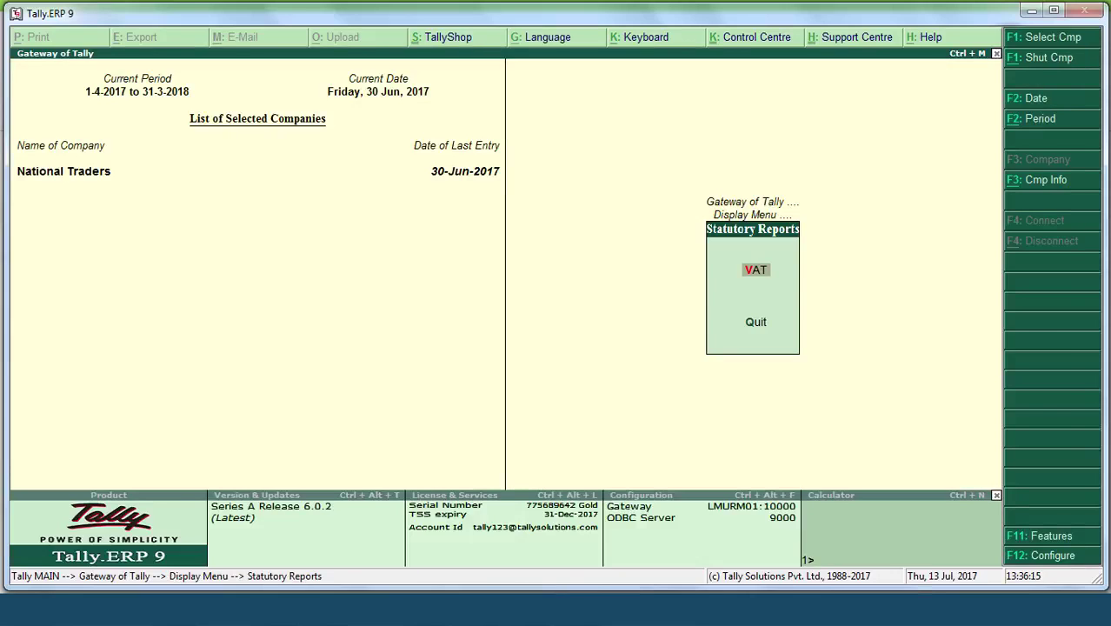
{"action": "key", "text": "Return"}
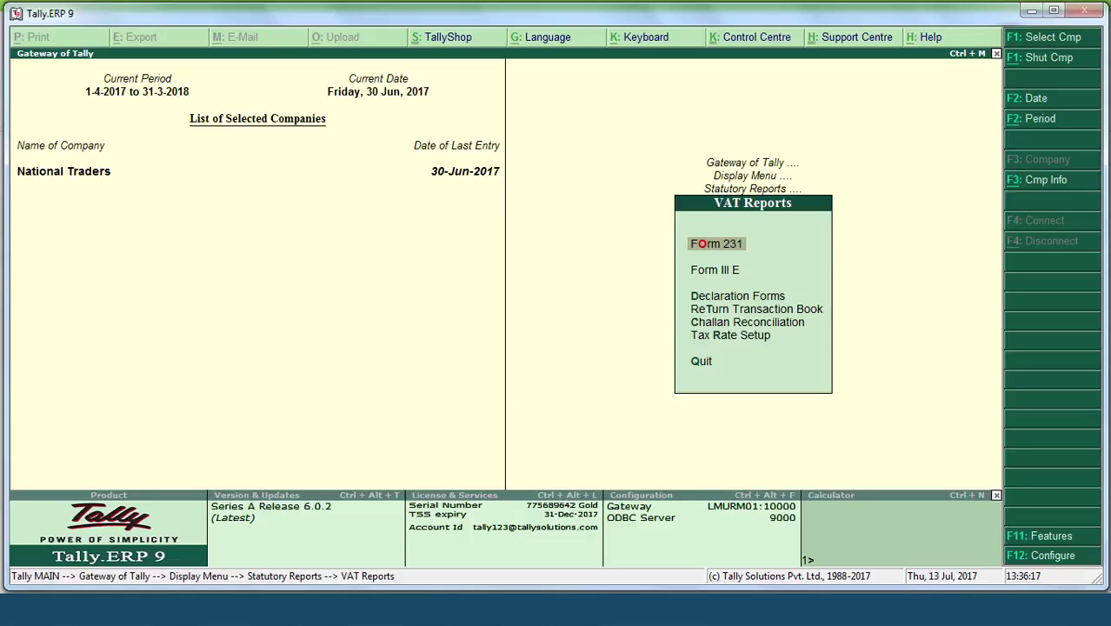
Step: Open Form 231 for 1-Jun-2017 to 30-Jun-2017 and drill into its 5 incomplete/mismatched vouchers
{"action": "key", "text": "Return"}
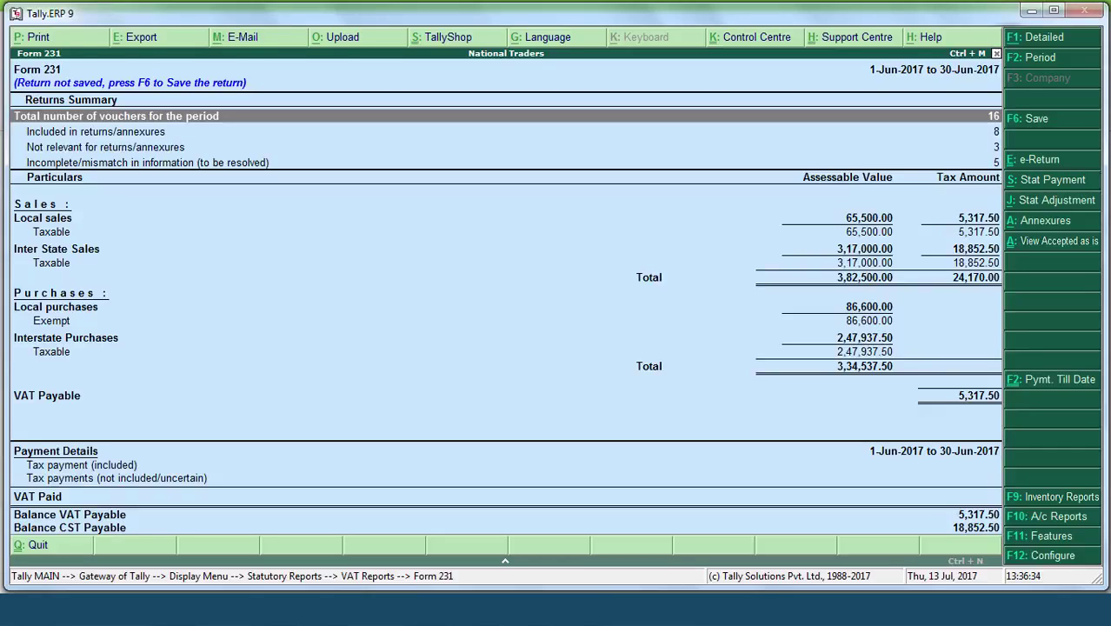
{"action": "key", "text": "Down"}
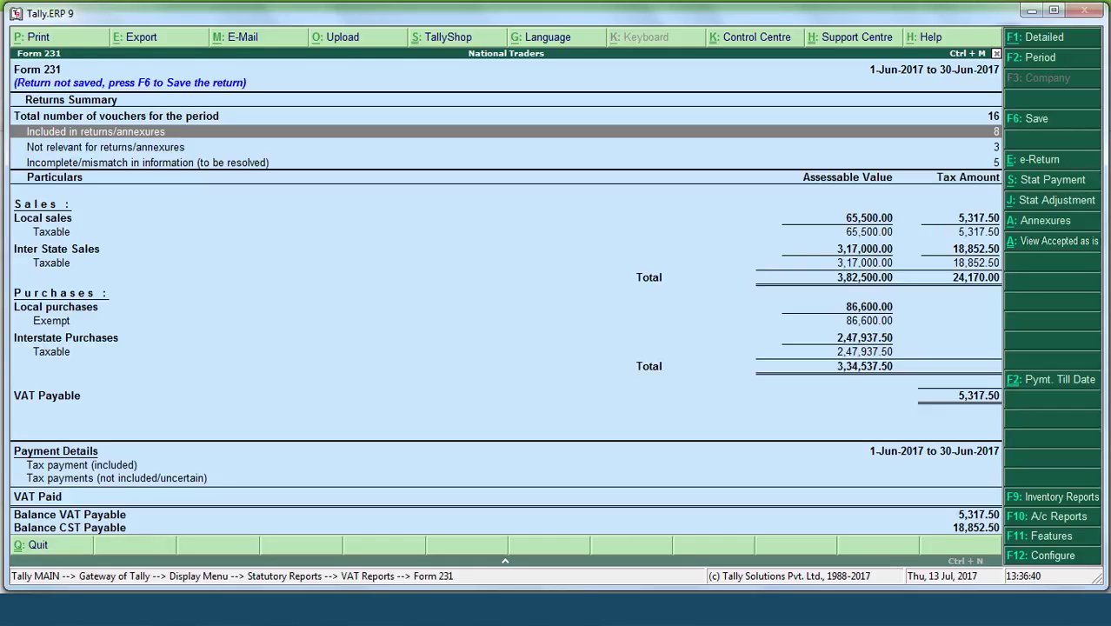
{"action": "key", "text": "Down"}
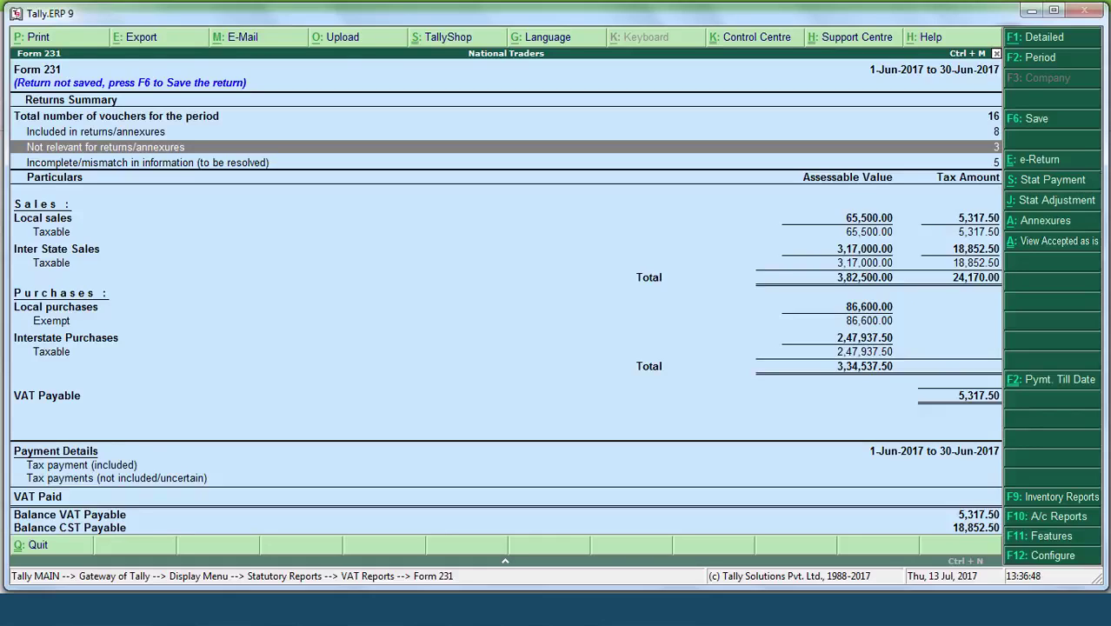
{"action": "left_click", "coordinate": [148, 162]}
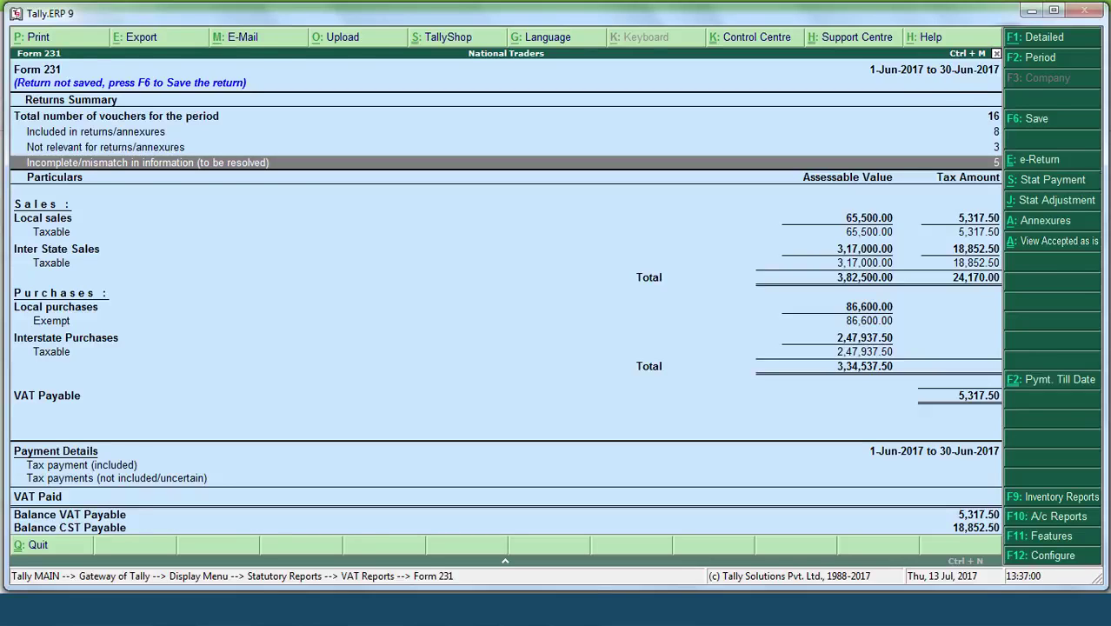
{"action": "key", "text": "Return"}
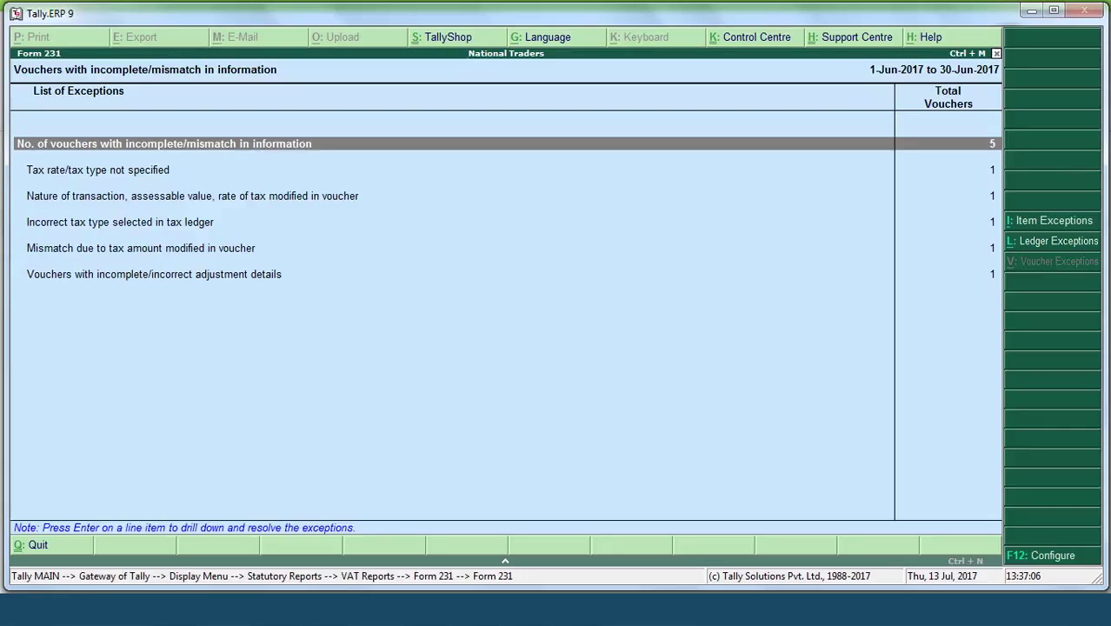
Step: Set the Air Conditioner line of purchase voucher 6 to Purchase Taxable at 14.5%
{"action": "key", "text": "Down"}
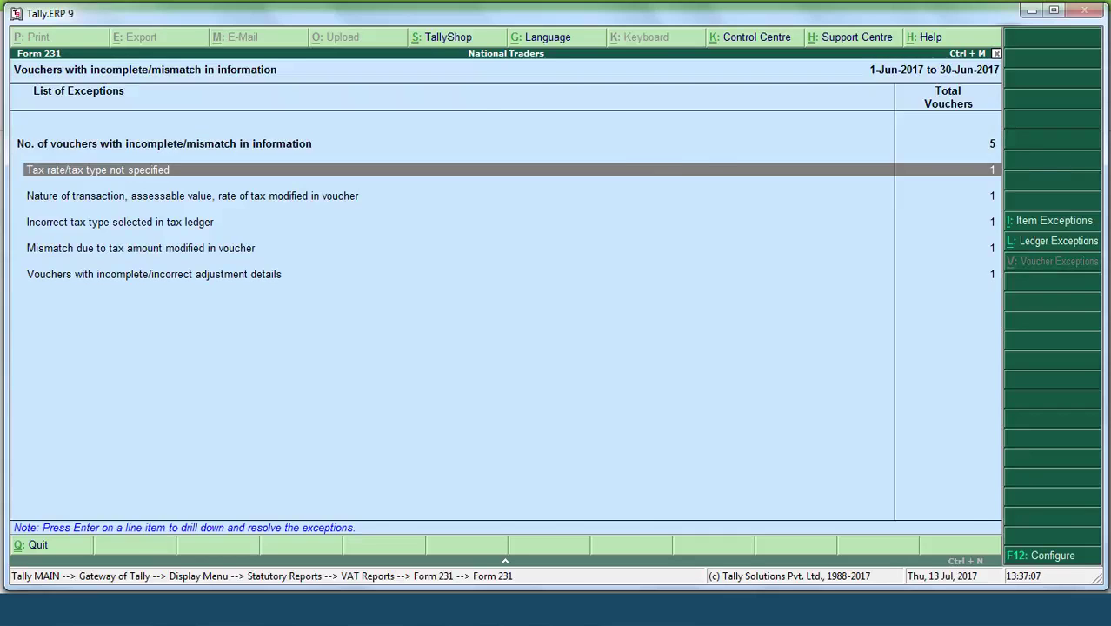
{"action": "key", "text": "Return"}
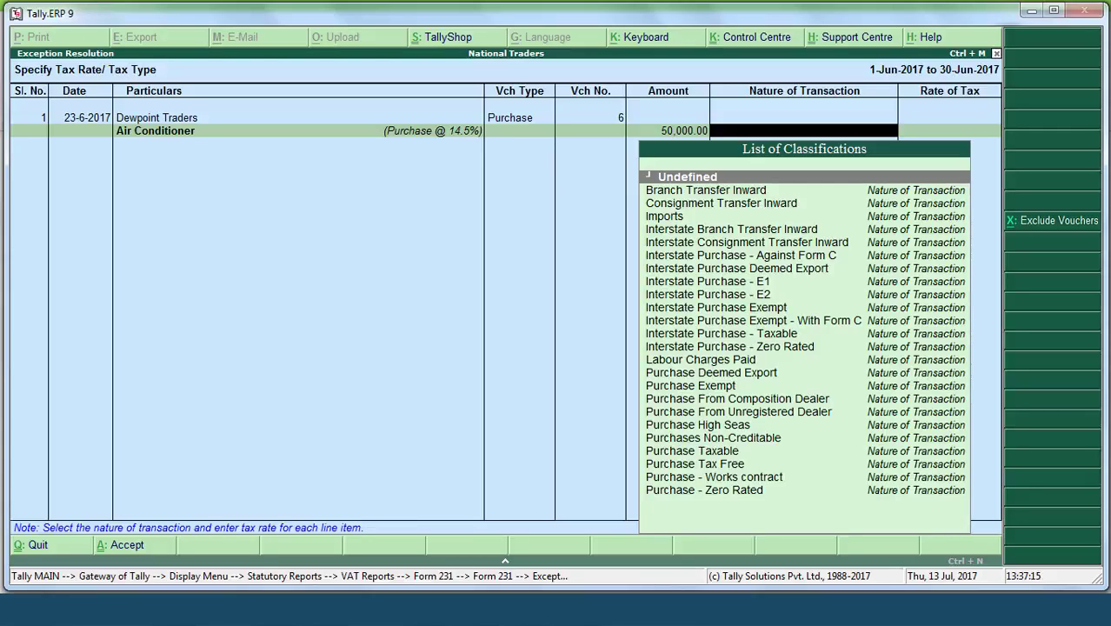
{"action": "type", "text": "Purchases"}
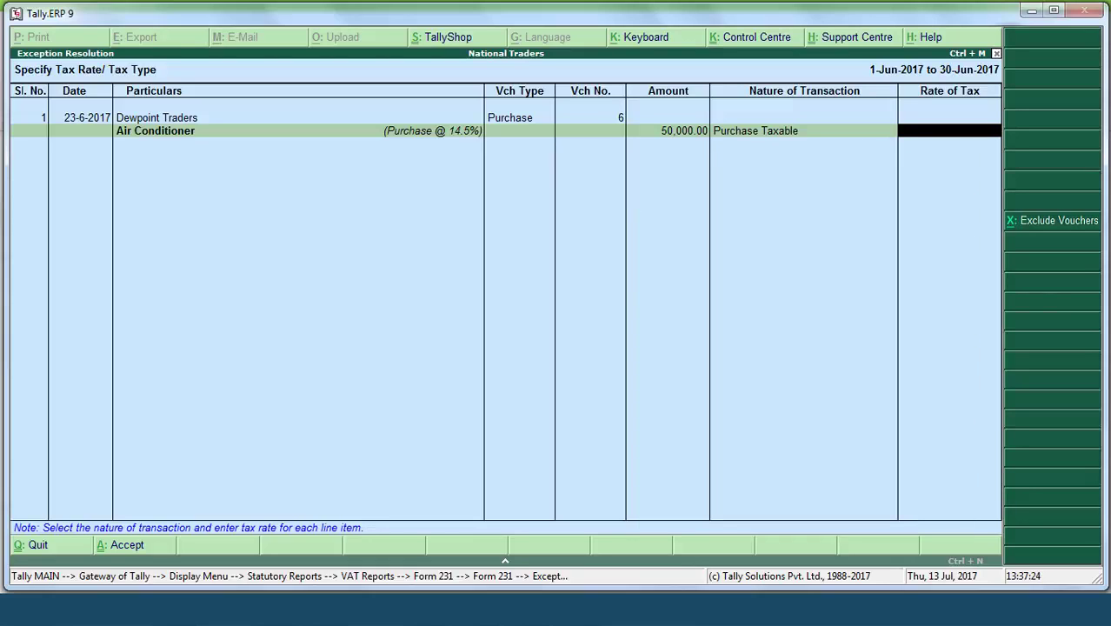
{"action": "type", "text": "14.5"}
{"action": "key", "text": "Return"}
{"action": "key", "text": "Return"}
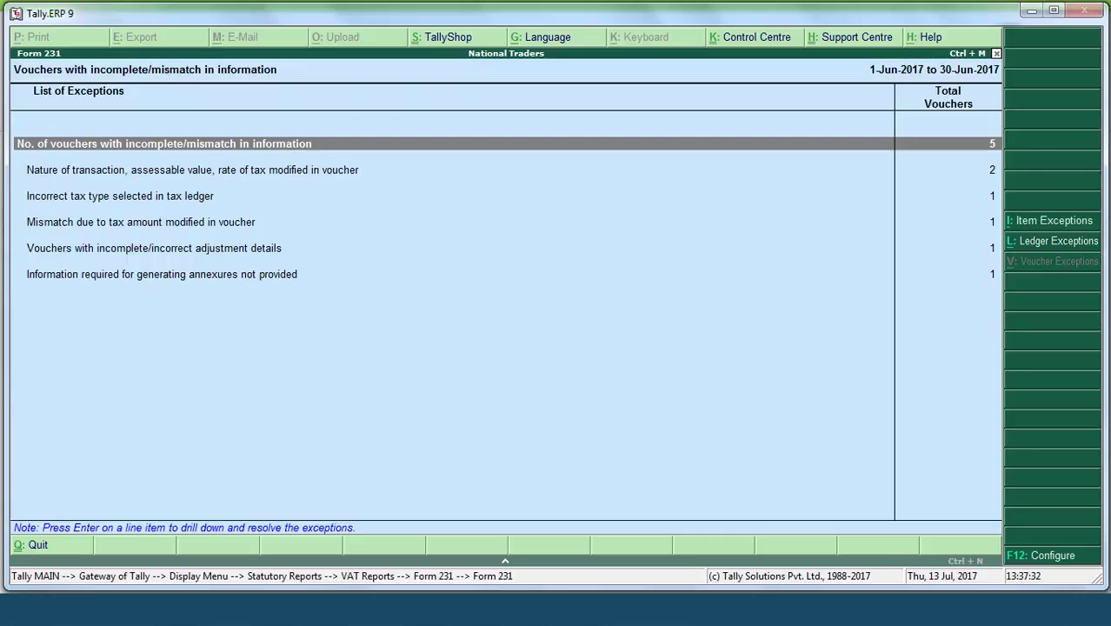
Step: Resolve the modified-voucher exception, accepting G I Pipes as Sales Taxable 2% and the Air Conditioner line
{"action": "key", "text": "Down"}
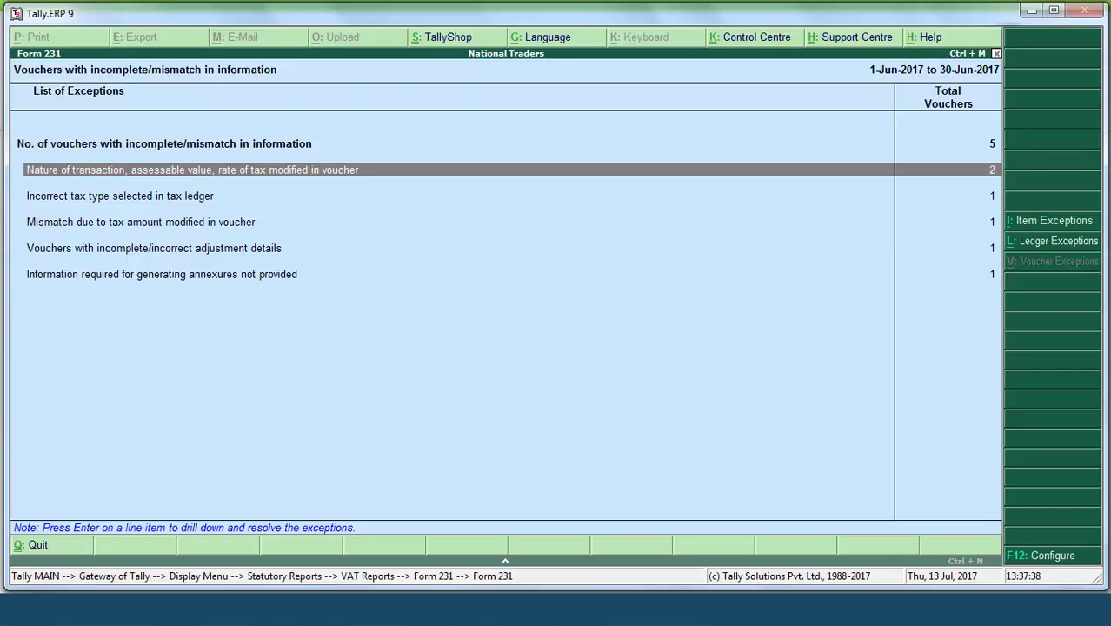
{"action": "key", "text": "Return"}
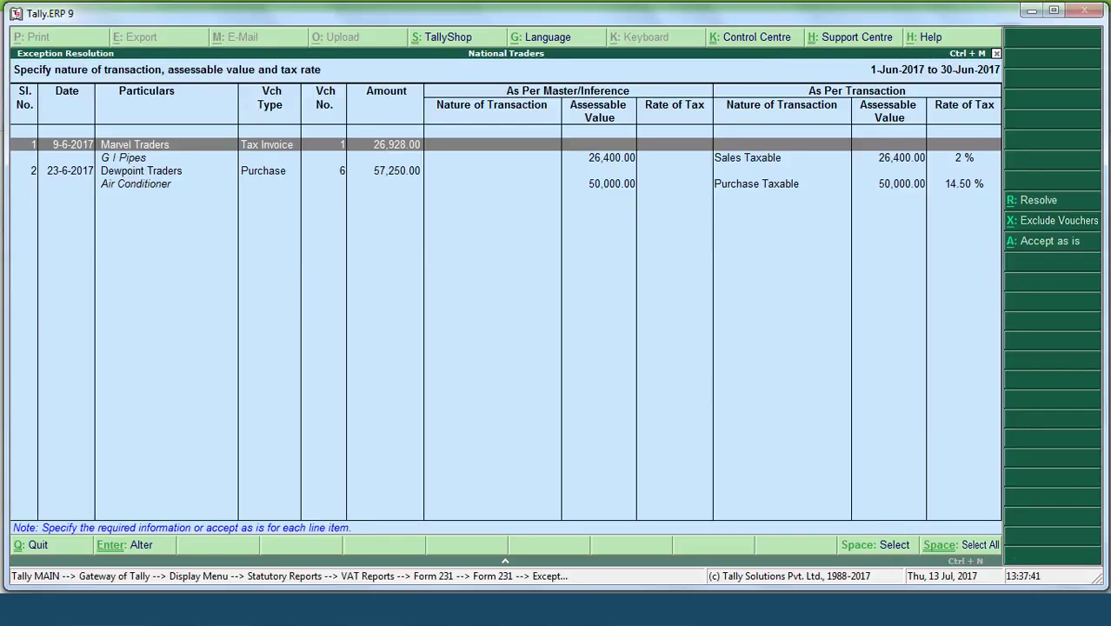
{"action": "key", "text": "space"}
{"action": "key", "text": "Down"}
{"action": "key", "text": "space"}
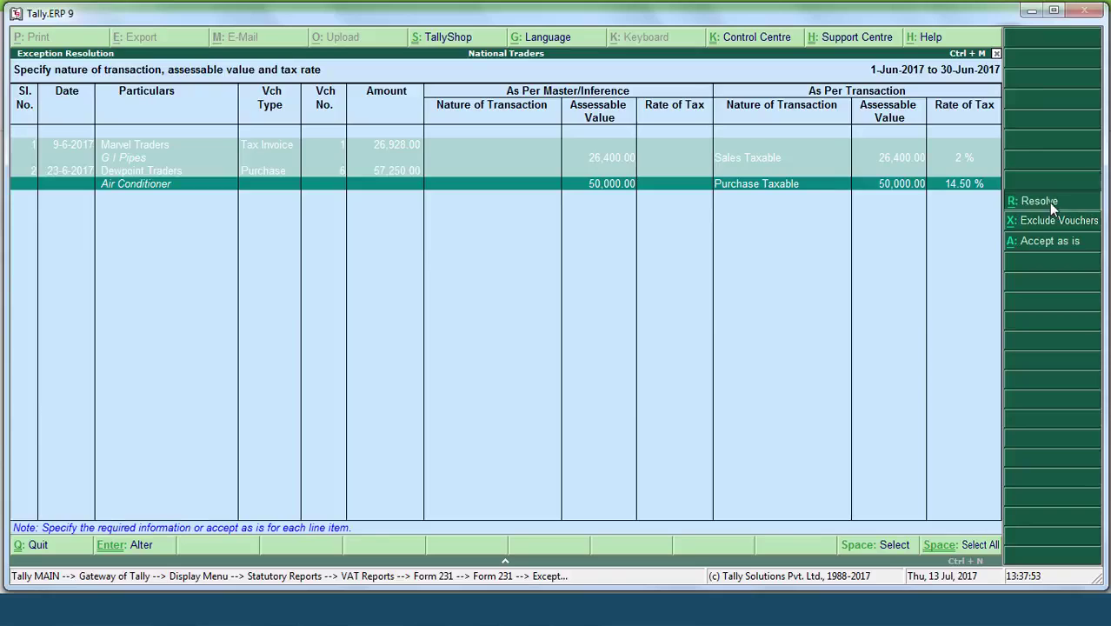
{"action": "left_click", "coordinate": [1049, 202]}
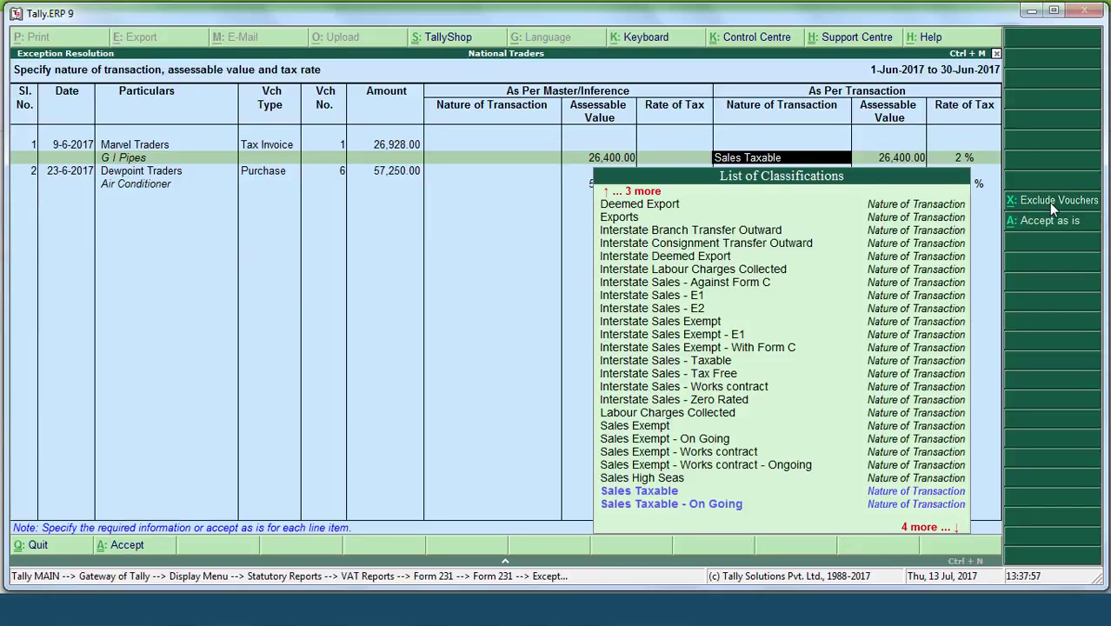
{"action": "key", "text": "Return"}
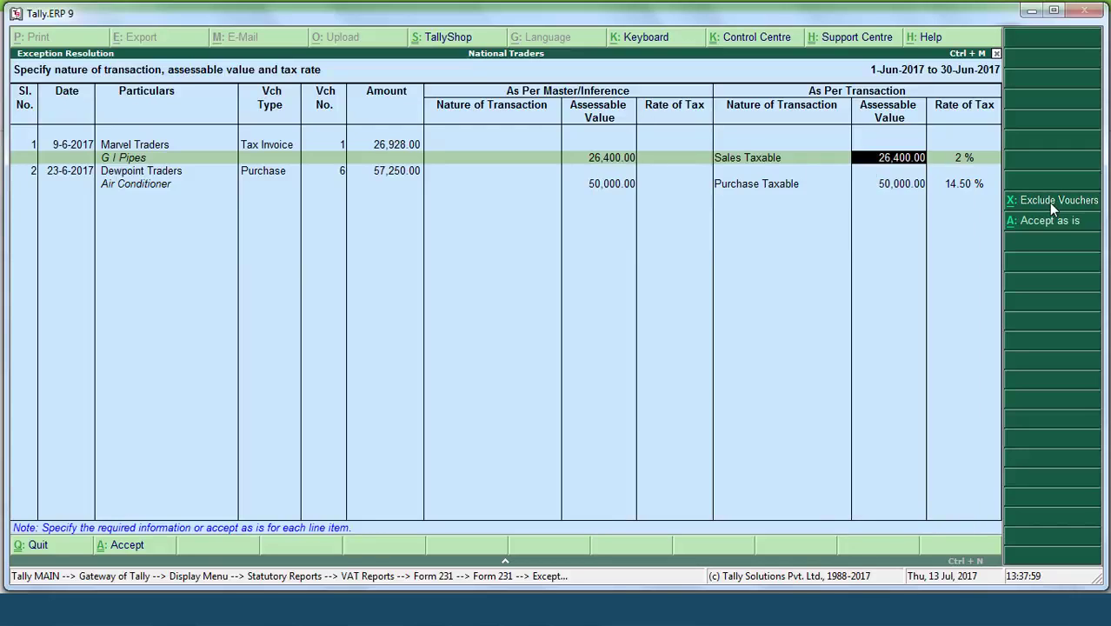
{"action": "key", "text": "Return"}
{"action": "key", "text": "Return"}
{"action": "key", "text": "Return"}
{"action": "key", "text": "Return"}
{"action": "key", "text": "Return"}
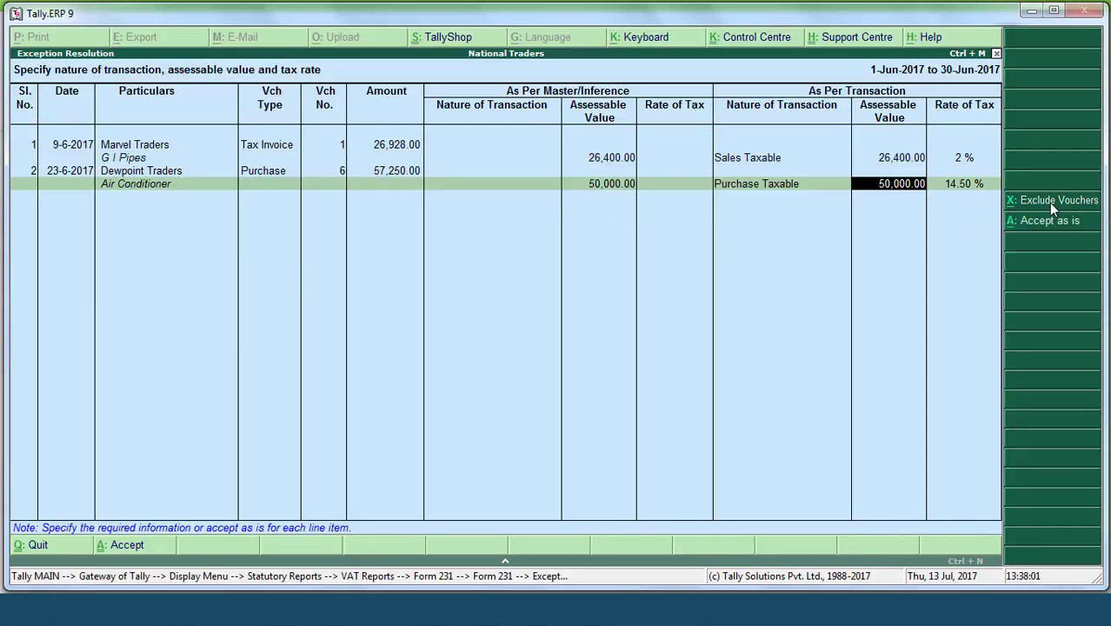
{"action": "key", "text": "ctrl+a"}
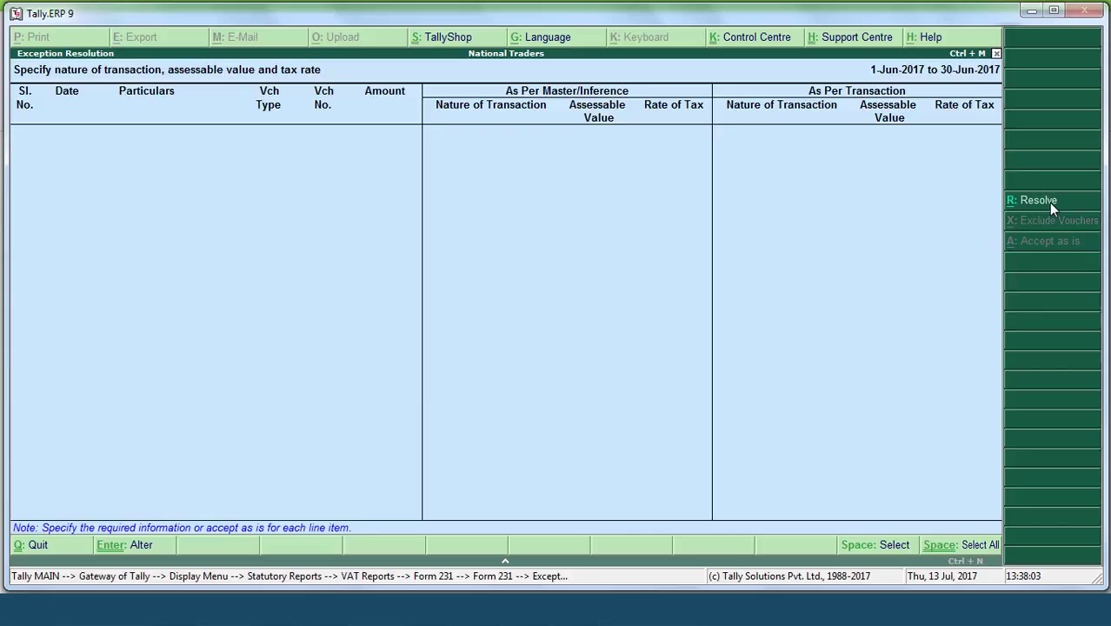
{"action": "key", "text": "Escape"}
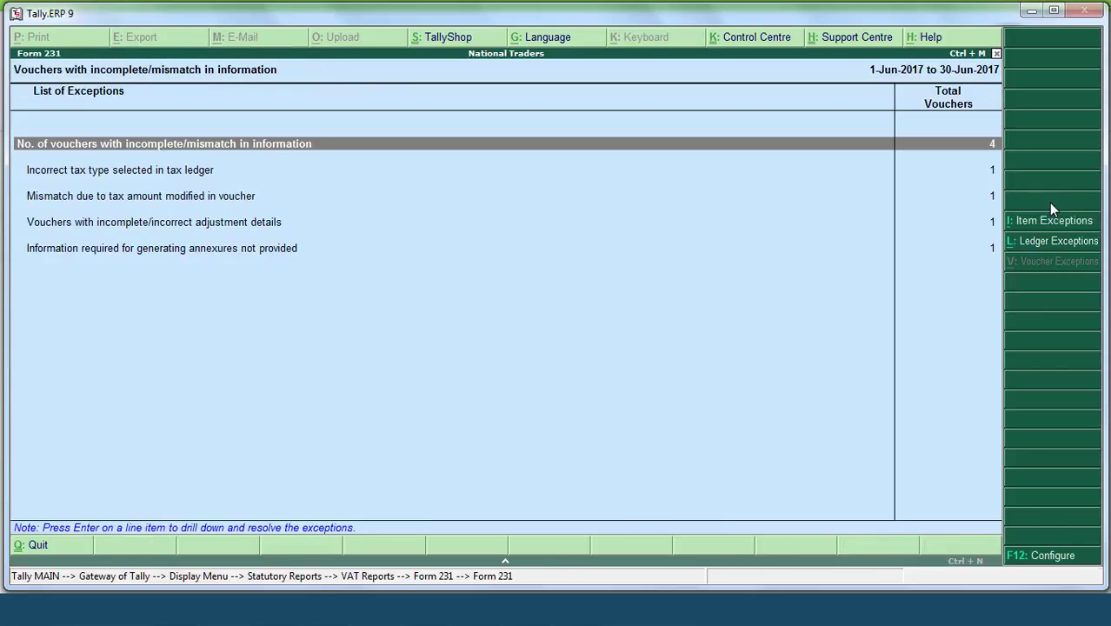
Step: Assign the CST @ 12.5% duty ledger to Sunbeam Designers' purchase voucher 5
{"action": "key", "text": "Down"}
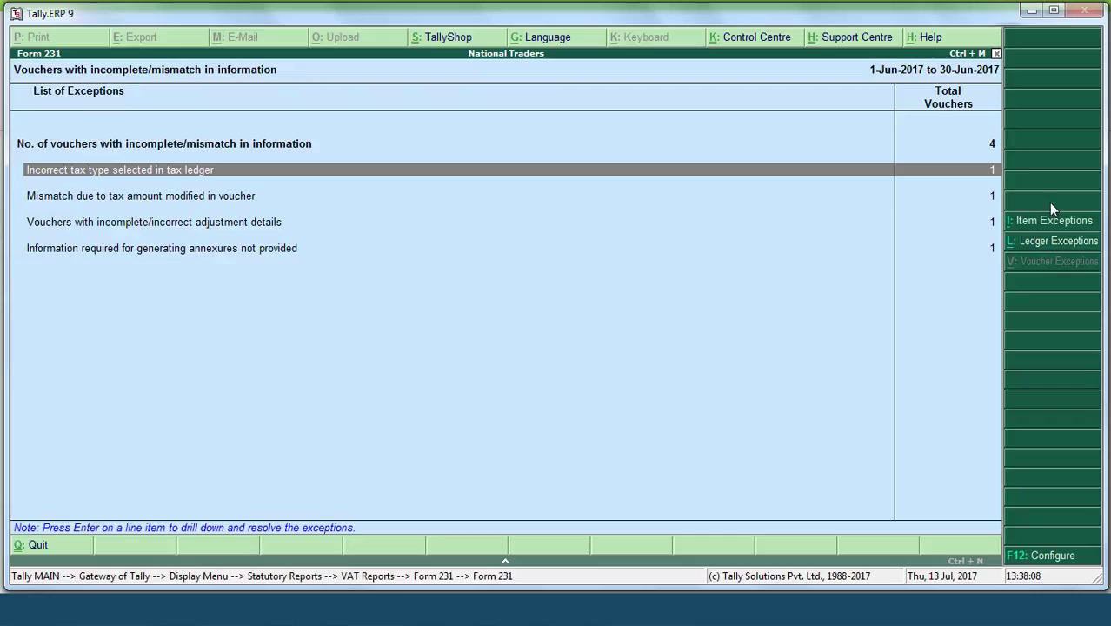
{"action": "key", "text": "Return"}
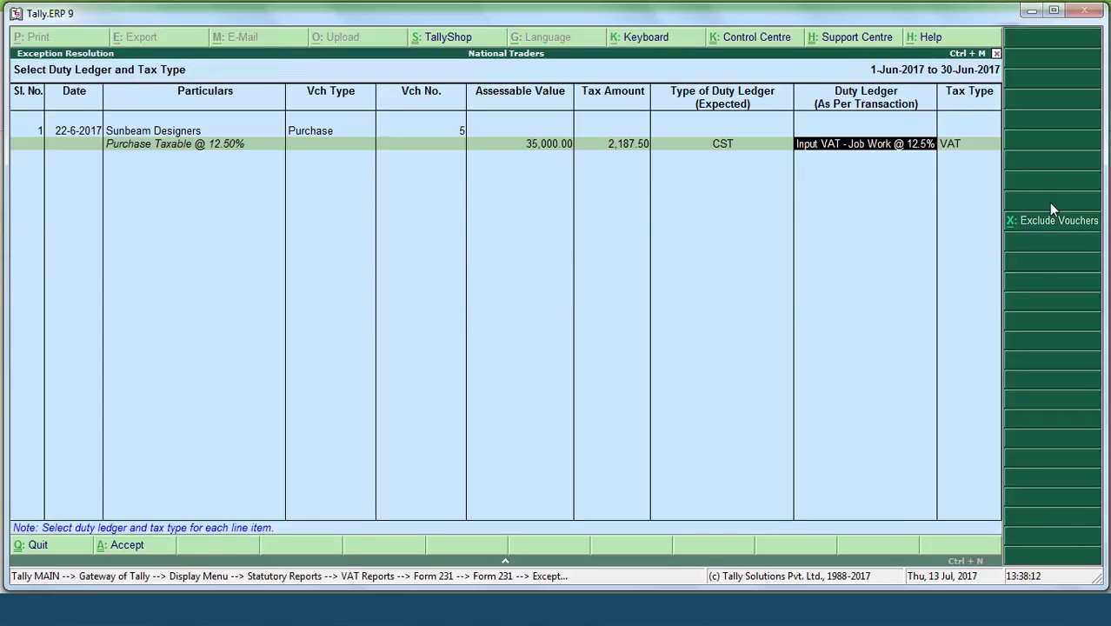
{"action": "type", "text": "cs"}
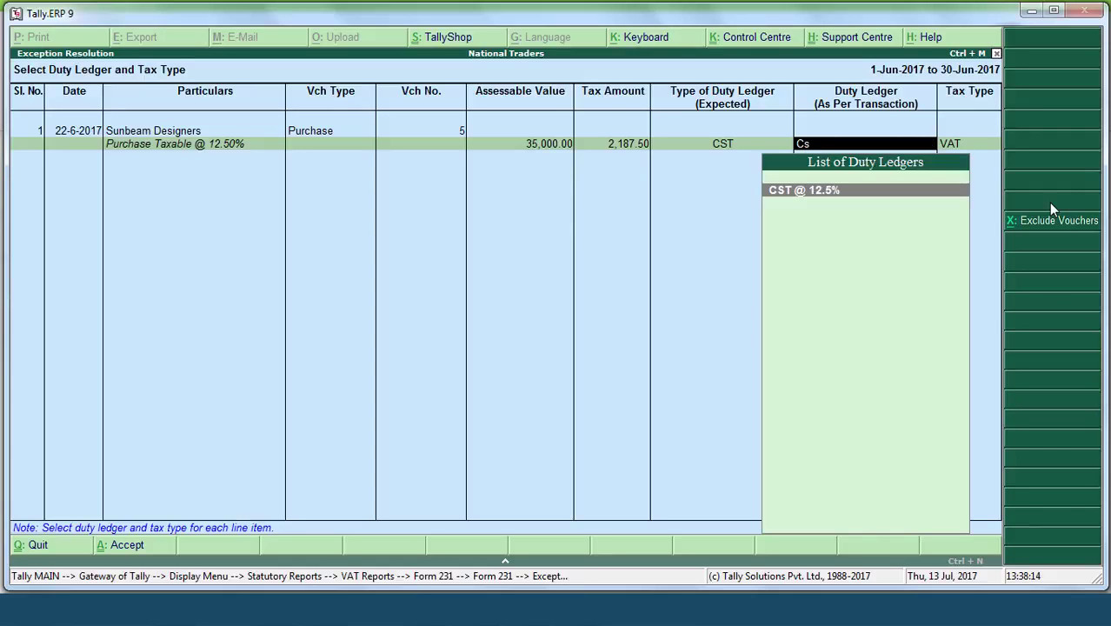
{"action": "key", "text": "Return"}
{"action": "key", "text": "Return"}
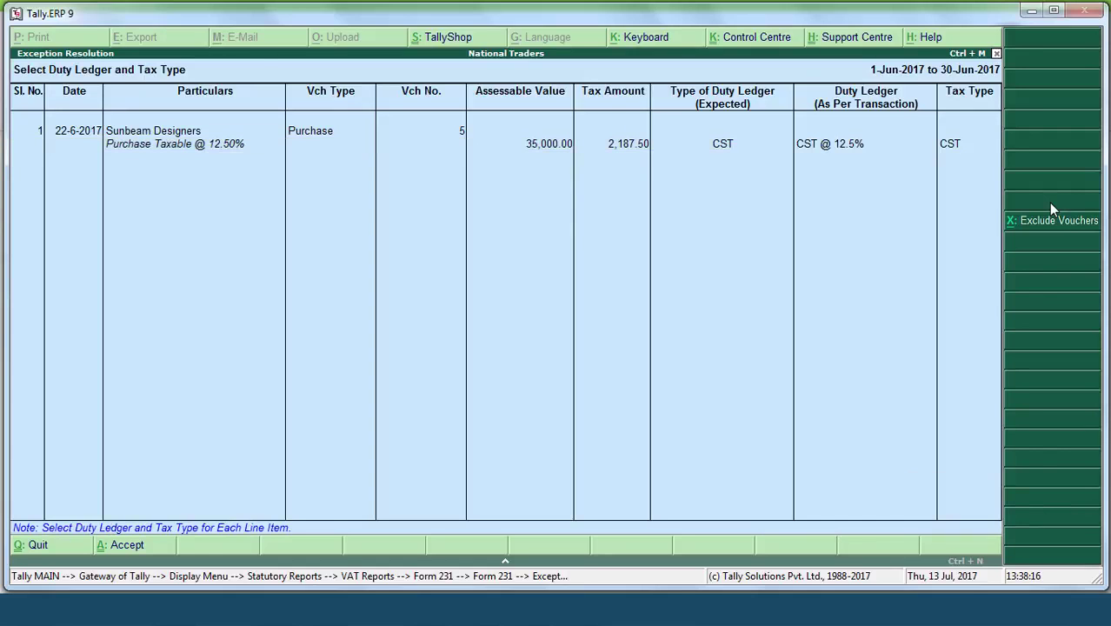
{"action": "key", "text": "Down"}
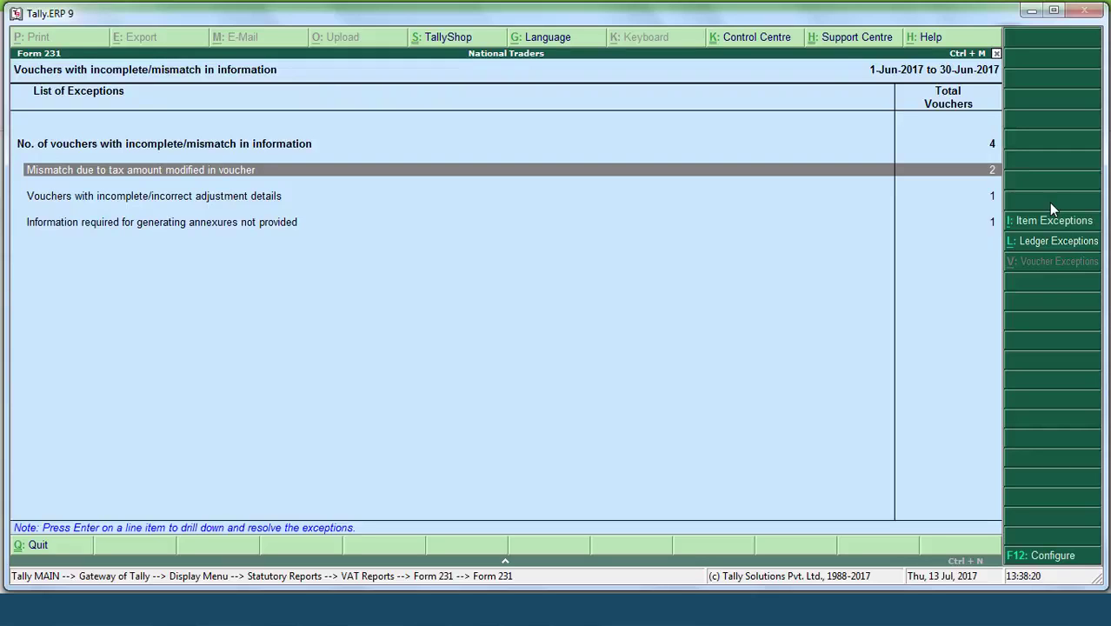
Step: Mark the Tara Suppliers and Sunbeam lines for resolving and recompute Sunbeam's tax to 4,375.00
{"action": "key", "text": "Return"}
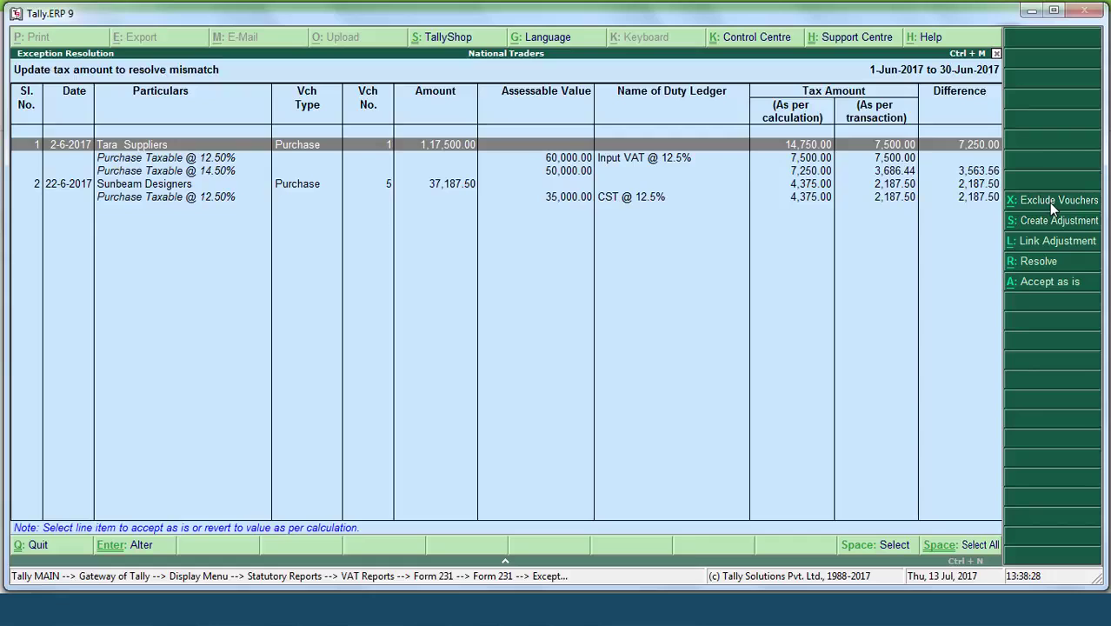
{"action": "key", "text": "space"}
{"action": "key", "text": "space"}
{"action": "key", "text": "space"}
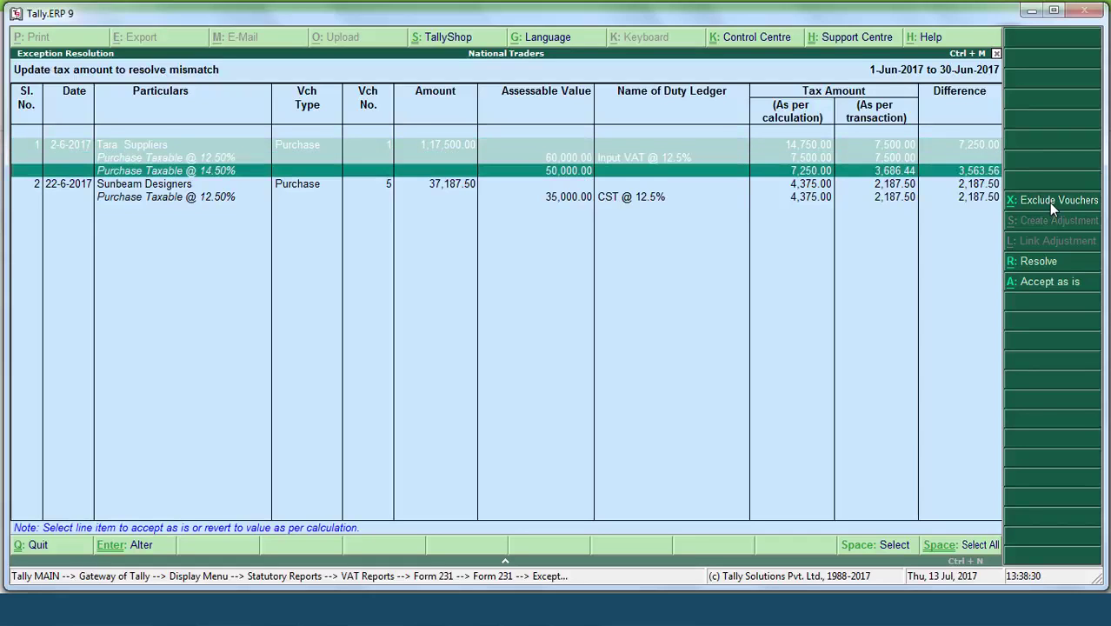
{"action": "key", "text": "space"}
{"action": "key", "text": "space"}
{"action": "key", "text": "Up"}
{"action": "key", "text": "Up"}
{"action": "key", "text": "space"}
{"action": "key", "text": "Down"}
{"action": "key", "text": "space"}
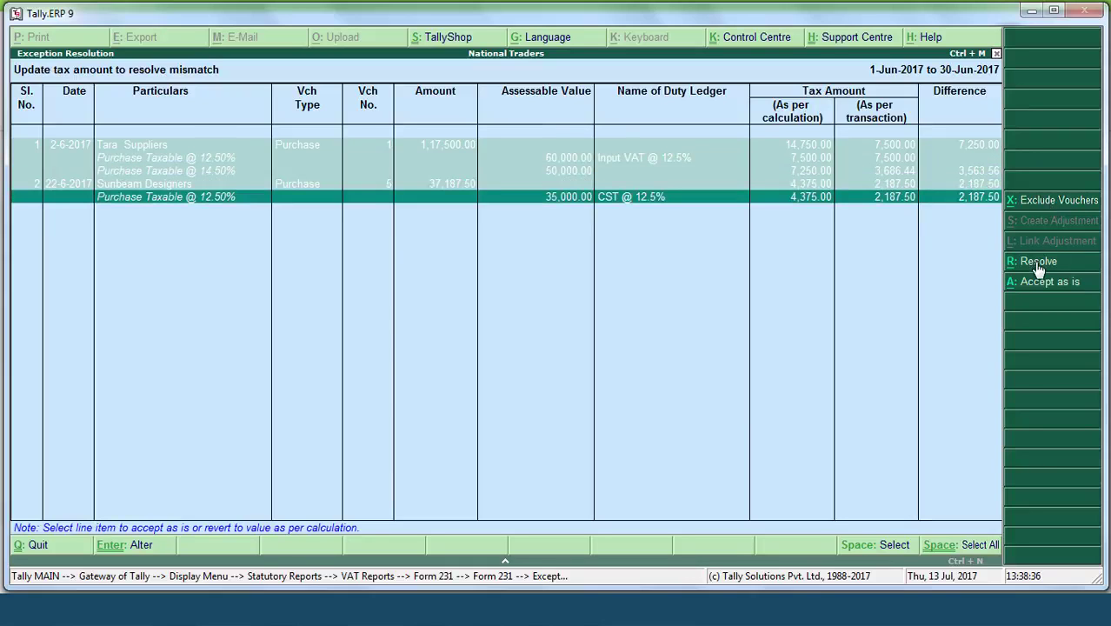
{"action": "left_click", "coordinate": [1034, 261]}
{"action": "key", "text": "Return"}
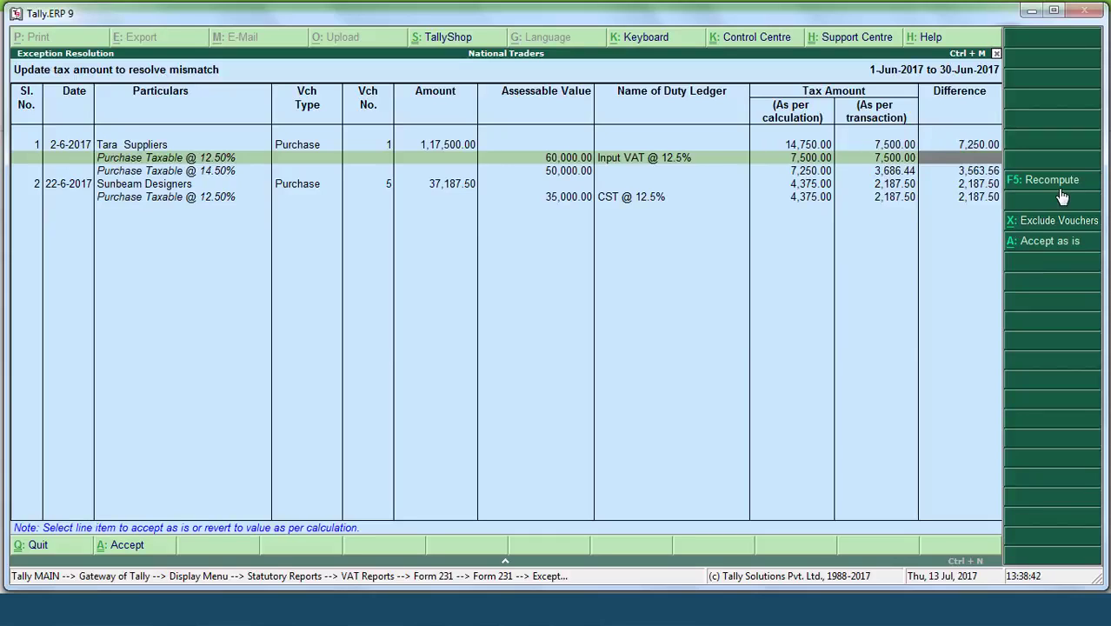
{"action": "left_click", "coordinate": [1061, 191]}
Step: Give Tara Suppliers' 14.50% line the Input VAT @ 14.5% duty ledger
{"action": "key", "text": "Down"}
{"action": "key", "text": "Return"}
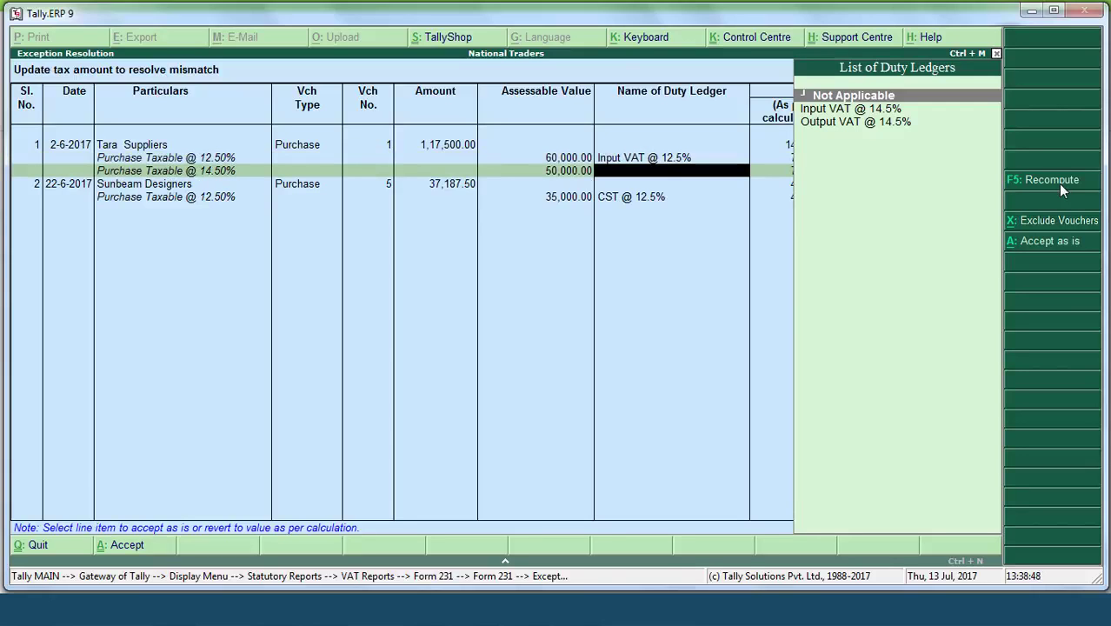
{"action": "key", "text": "Down"}
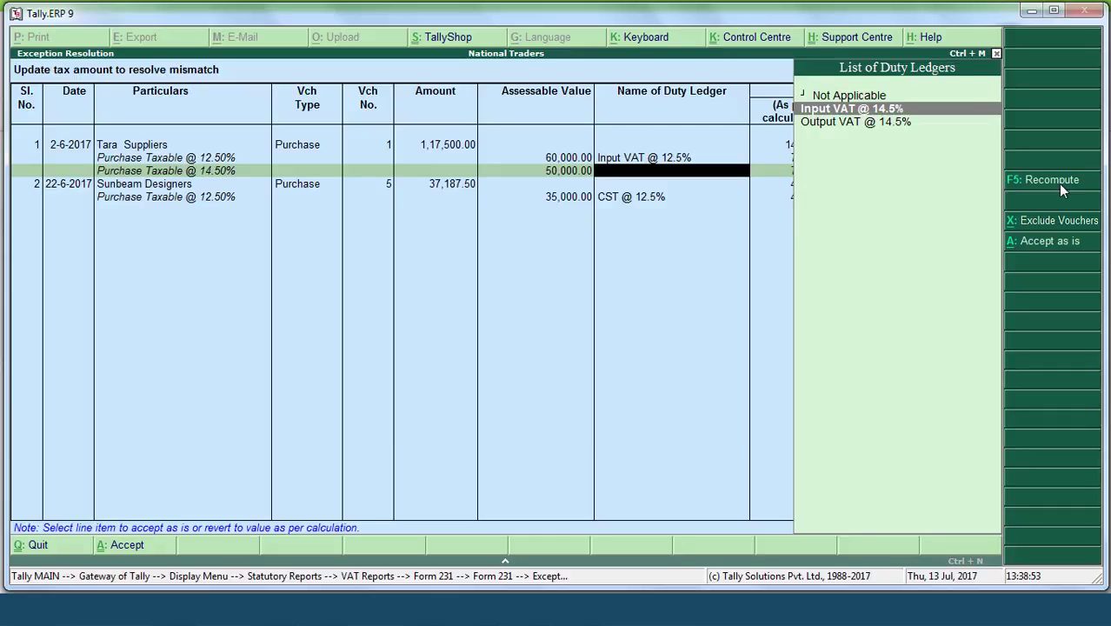
{"action": "key", "text": "Return"}
{"action": "key", "text": "Return"}
{"action": "key", "text": "Return"}
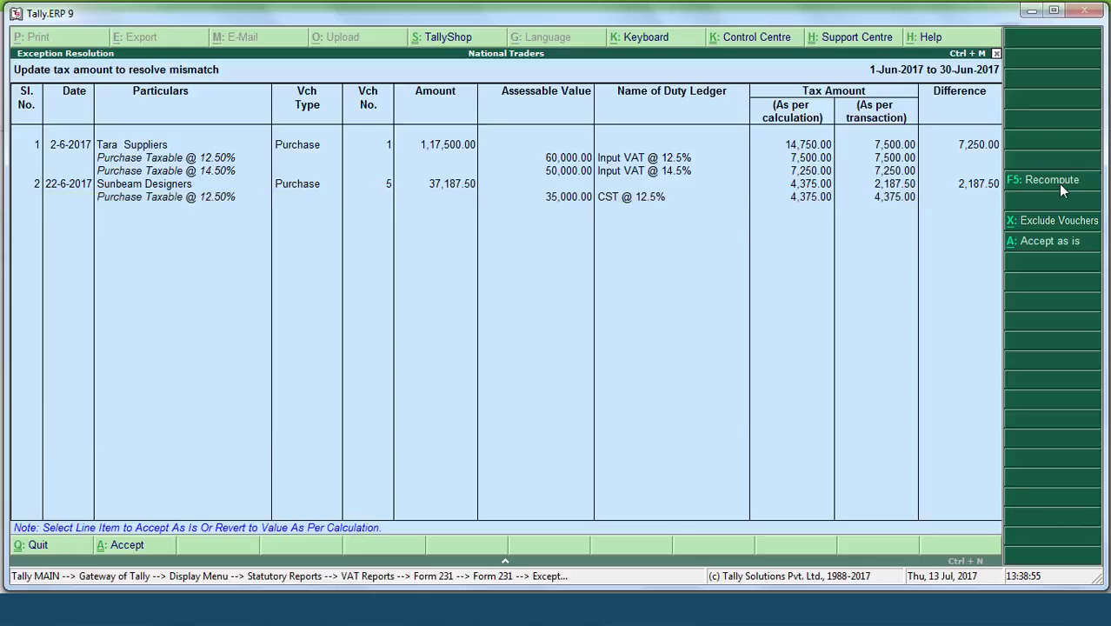
{"action": "key", "text": "Return"}
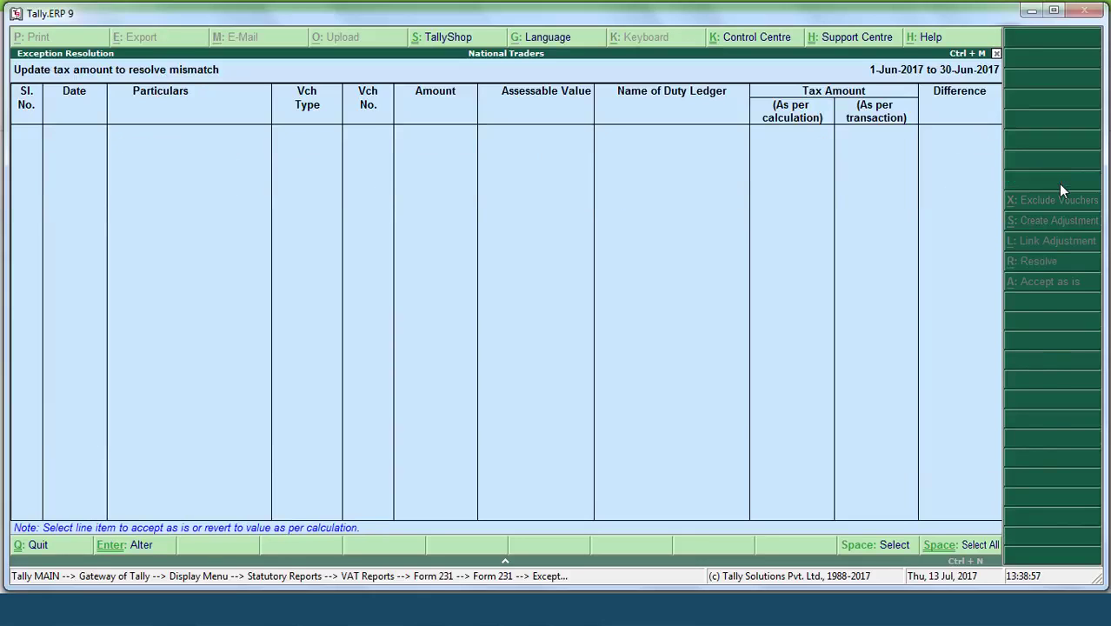
{"action": "key", "text": "Escape"}
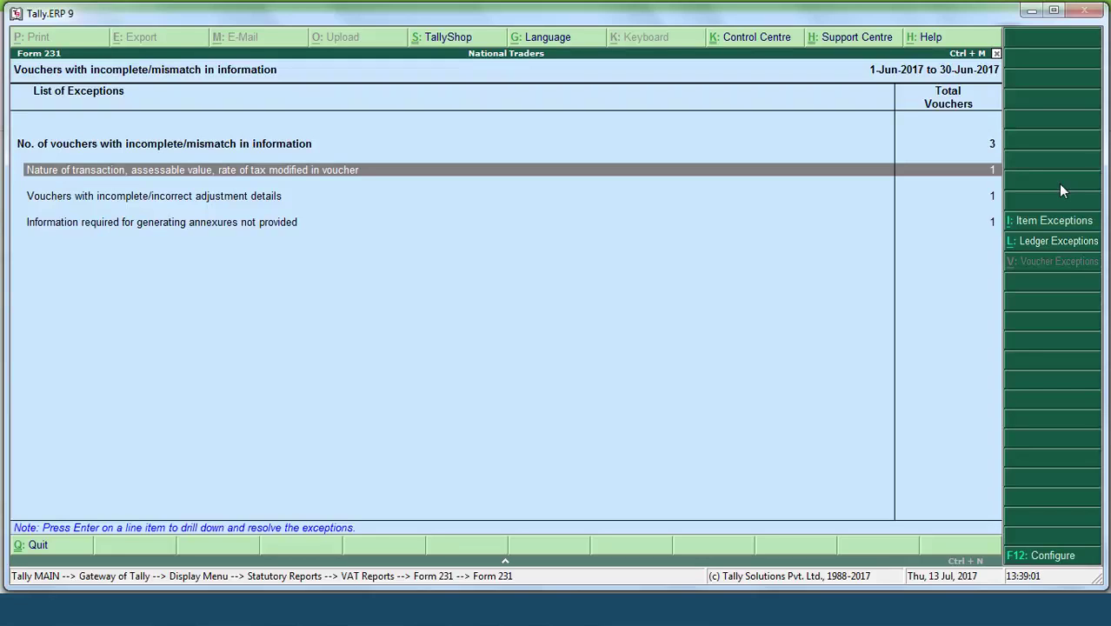
Step: Accept Purchase Taxable for Tara Suppliers' Automobile Spare Parts and Air Conditioner lines
{"action": "key", "text": "Return"}
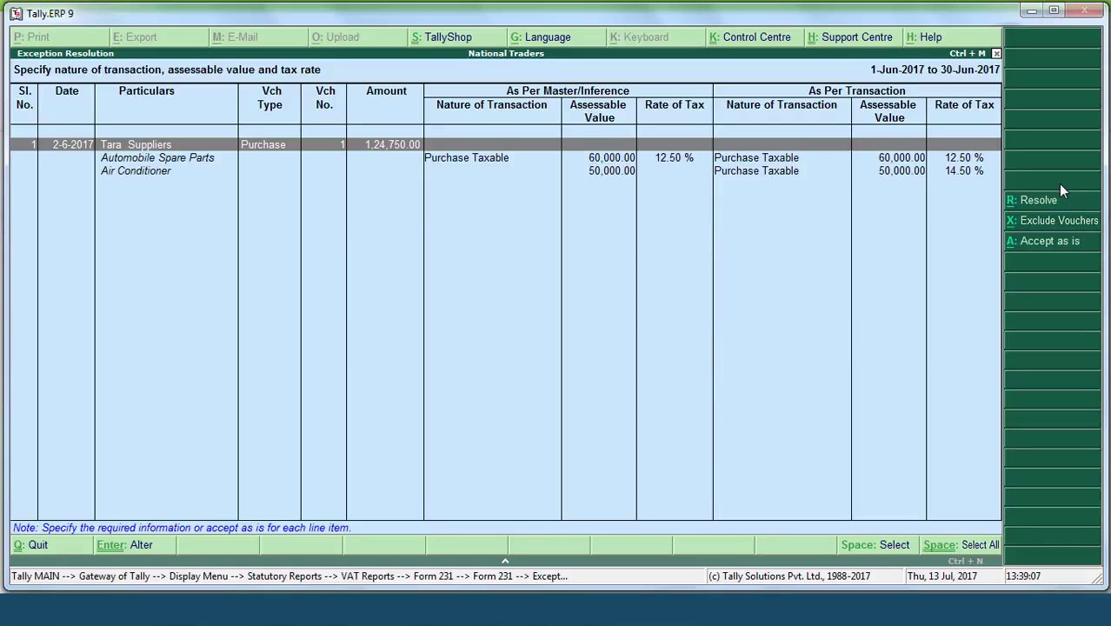
{"action": "key", "text": "space"}
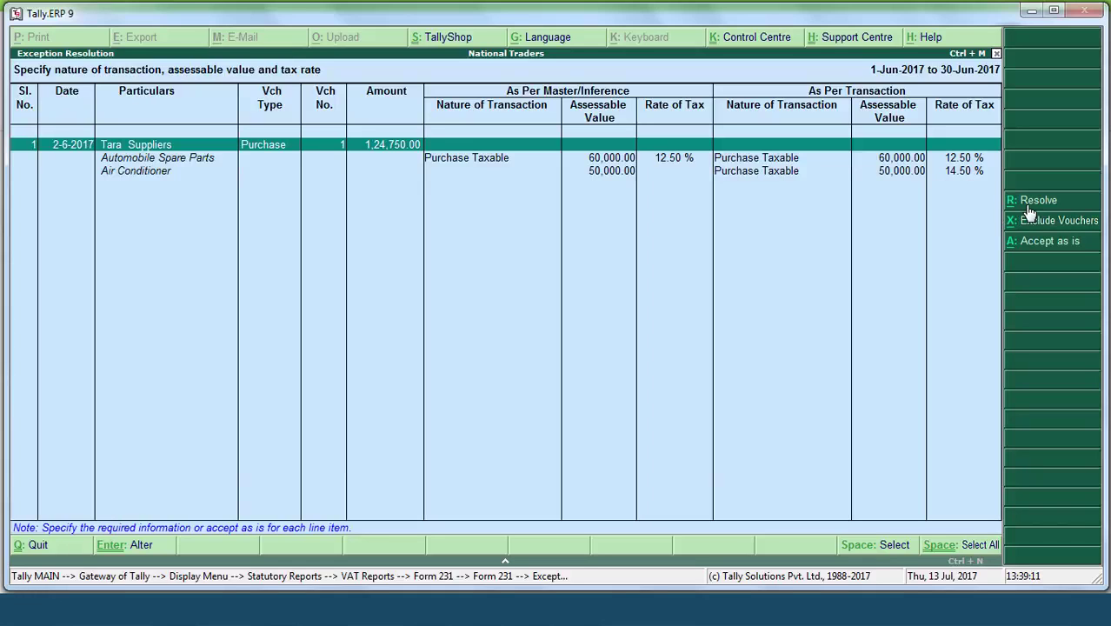
{"action": "left_click", "coordinate": [1032, 206]}
{"action": "key", "text": "Return"}
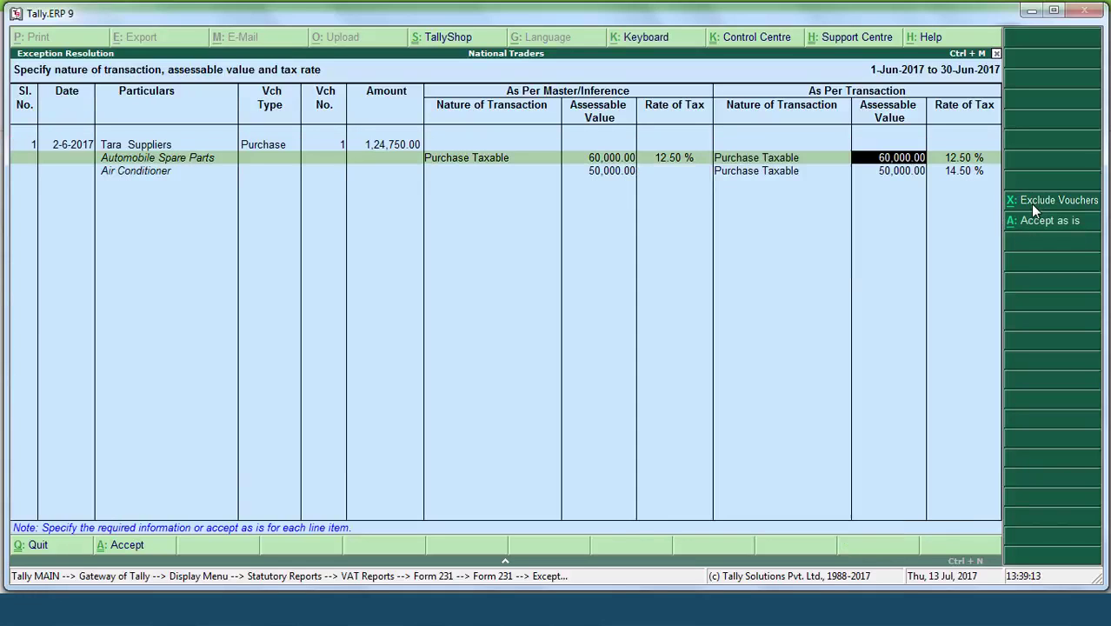
{"action": "key", "text": "Return"}
{"action": "key", "text": "Return"}
{"action": "key", "text": "Return"}
{"action": "key", "text": "Return"}
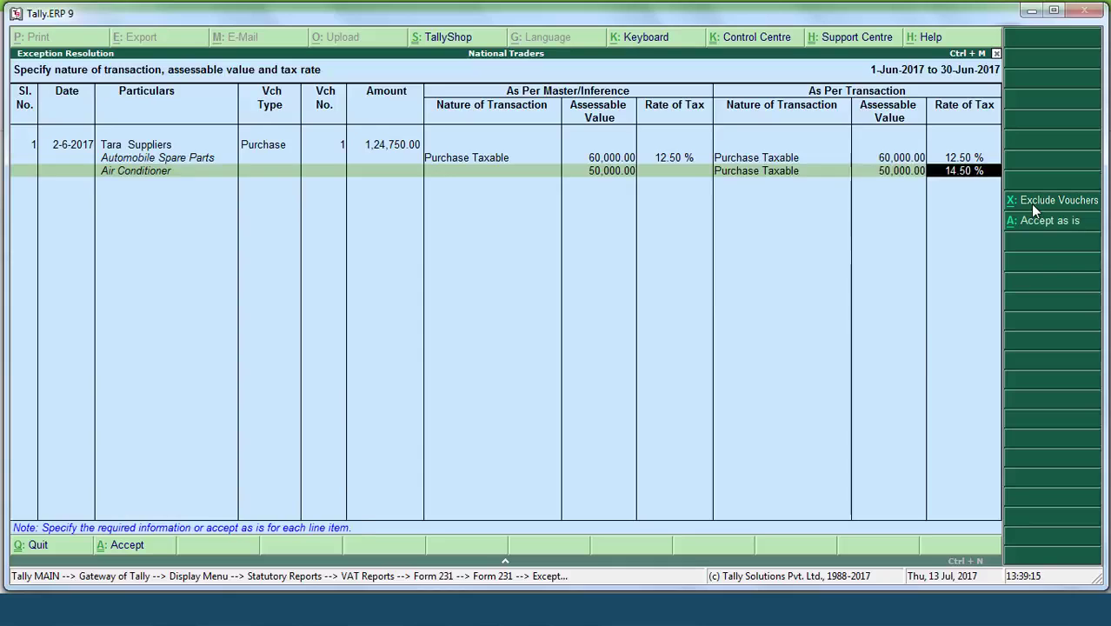
{"action": "key", "text": "Return"}
{"action": "key", "text": "Return"}
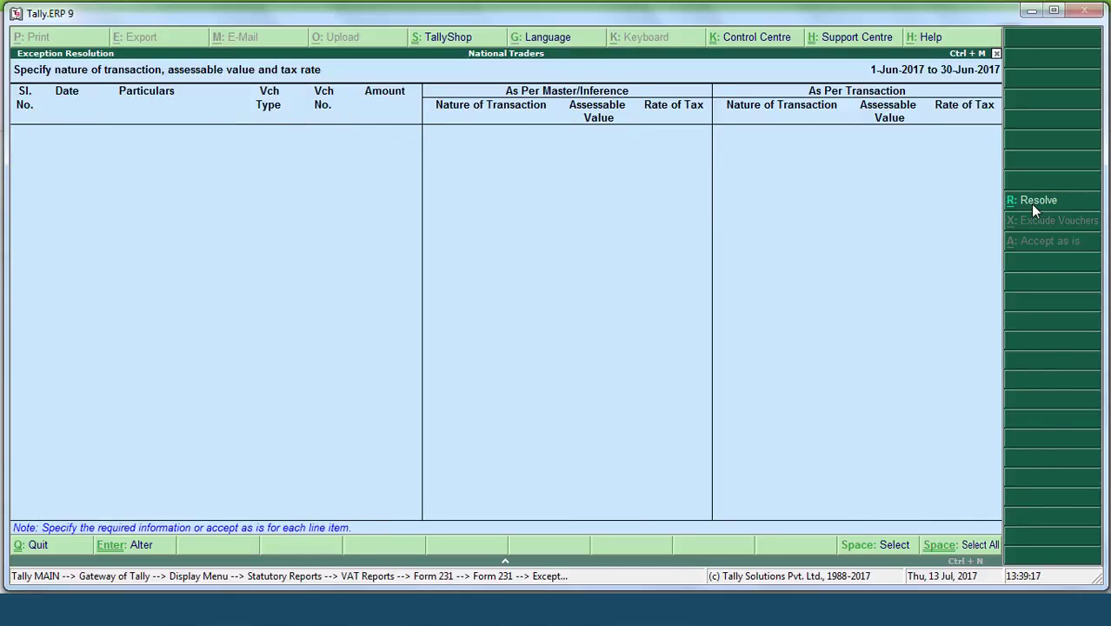
{"action": "key", "text": "Escape"}
{"action": "key", "text": "Down"}
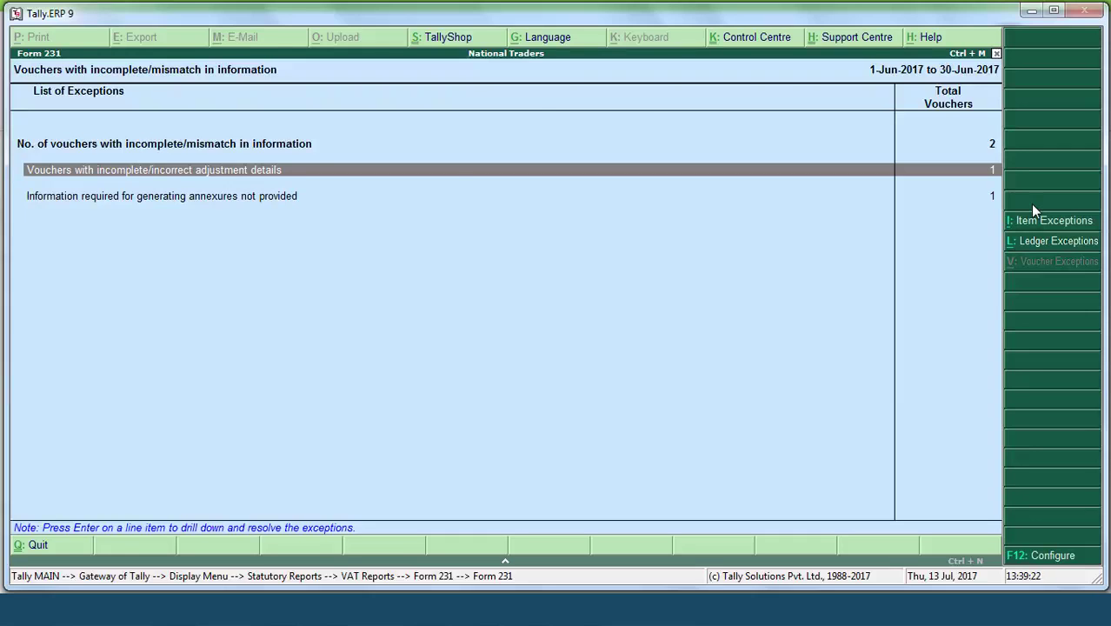
Step: Set journal voucher 1's nature of adjustment to Decrease of Output Tax
{"action": "key", "text": "Return"}
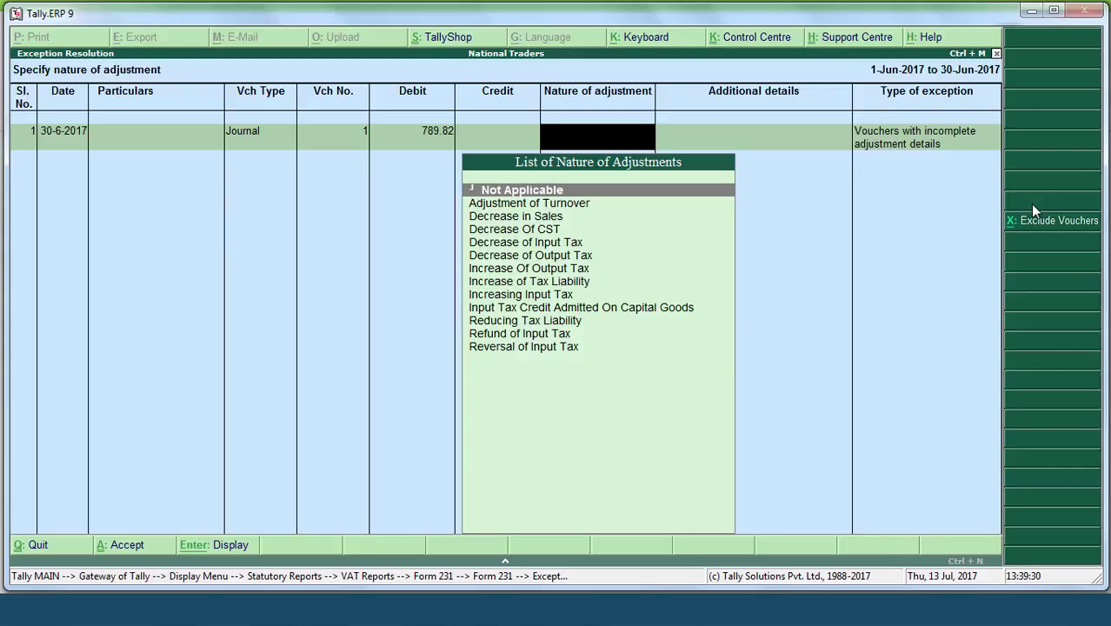
{"action": "key", "text": "Down"}
{"action": "key", "text": "Down"}
{"action": "key", "text": "Down"}
{"action": "key", "text": "Down"}
{"action": "key", "text": "Down"}
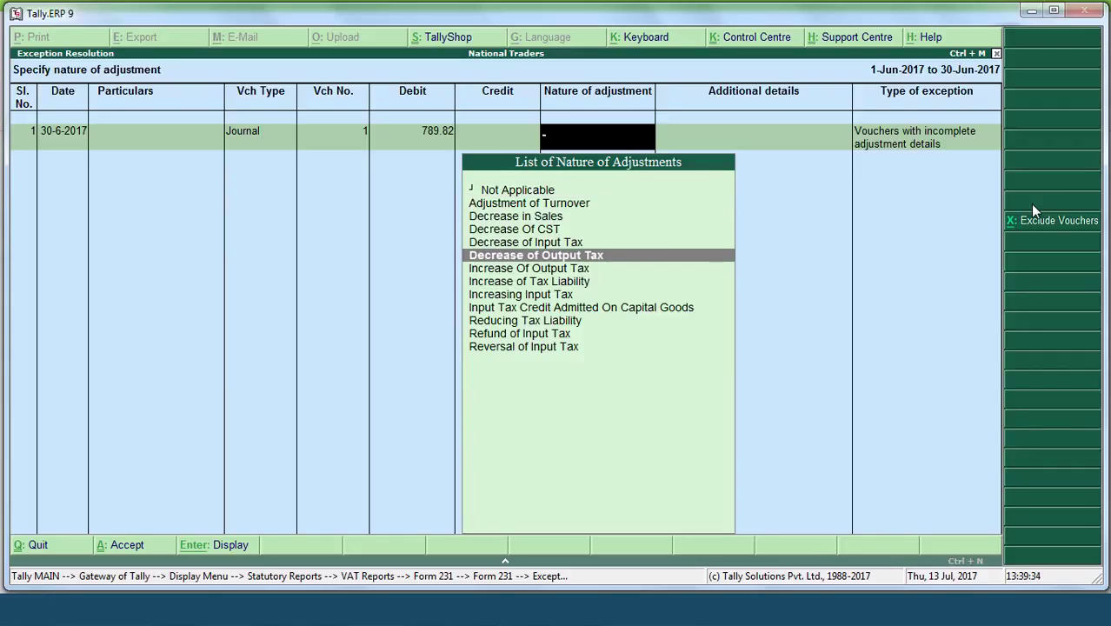
{"action": "key", "text": "Return"}
{"action": "key", "text": "Return"}
{"action": "key", "text": "Return"}
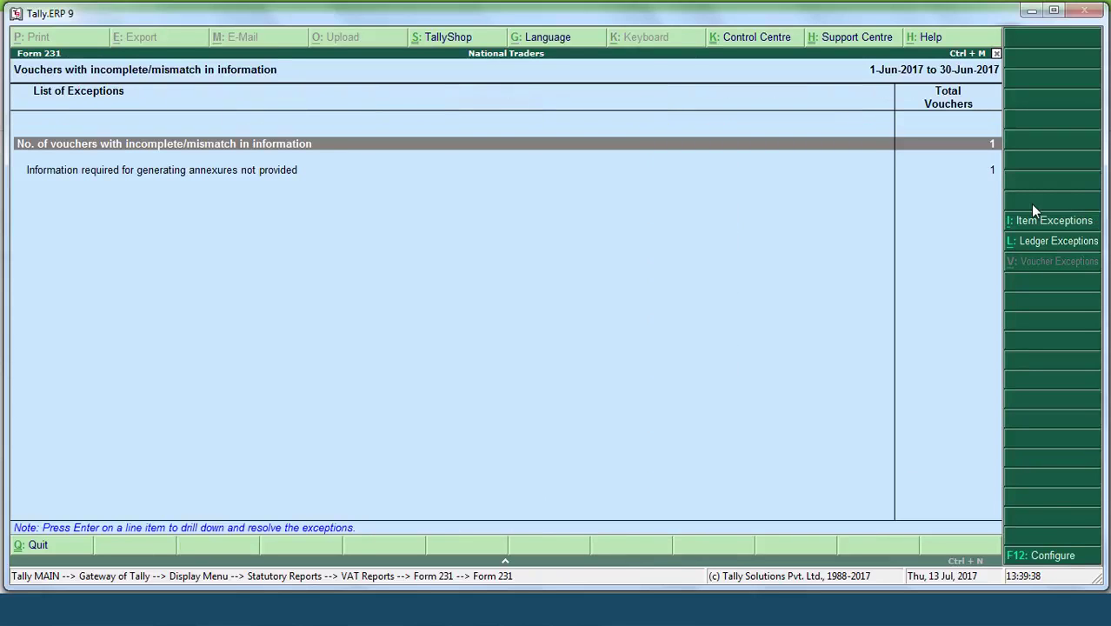
{"action": "key", "text": "Down"}
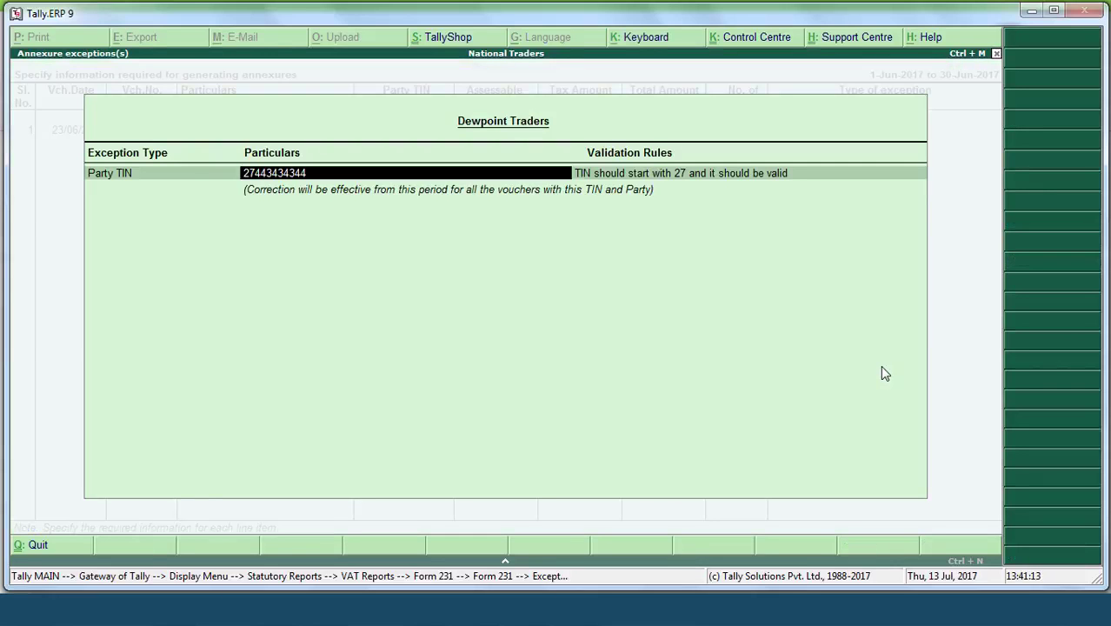
Step: Enter Dewpoint Traders' corrected party TIN and return to the Form 231 Returns Summary
{"action": "key", "text": "Return"}
{"action": "key", "text": "Return"}
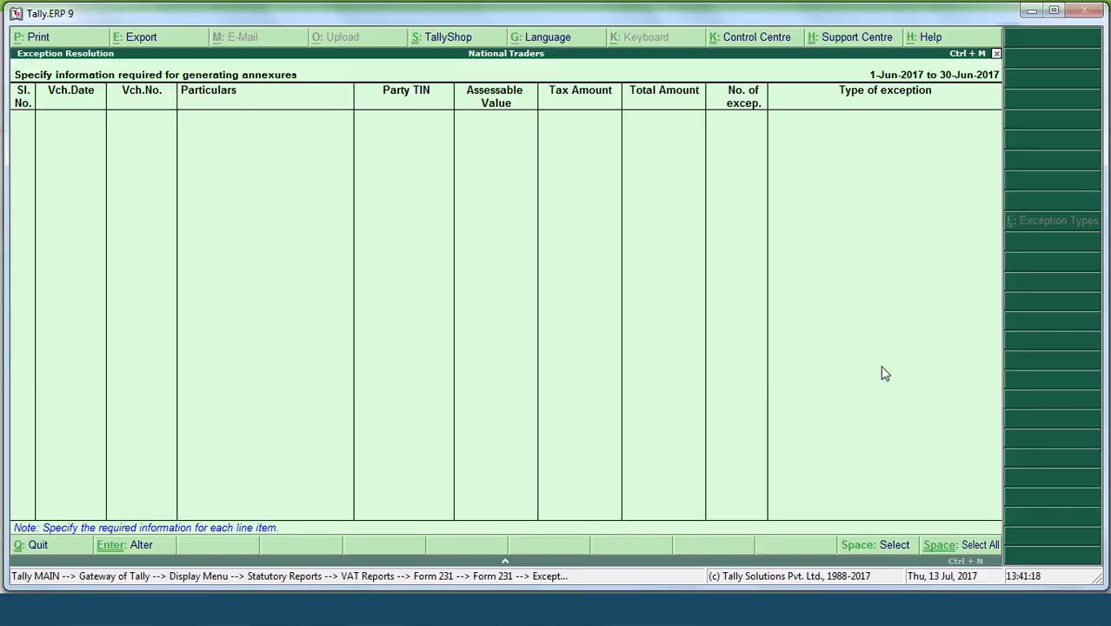
{"action": "key", "text": "Escape"}
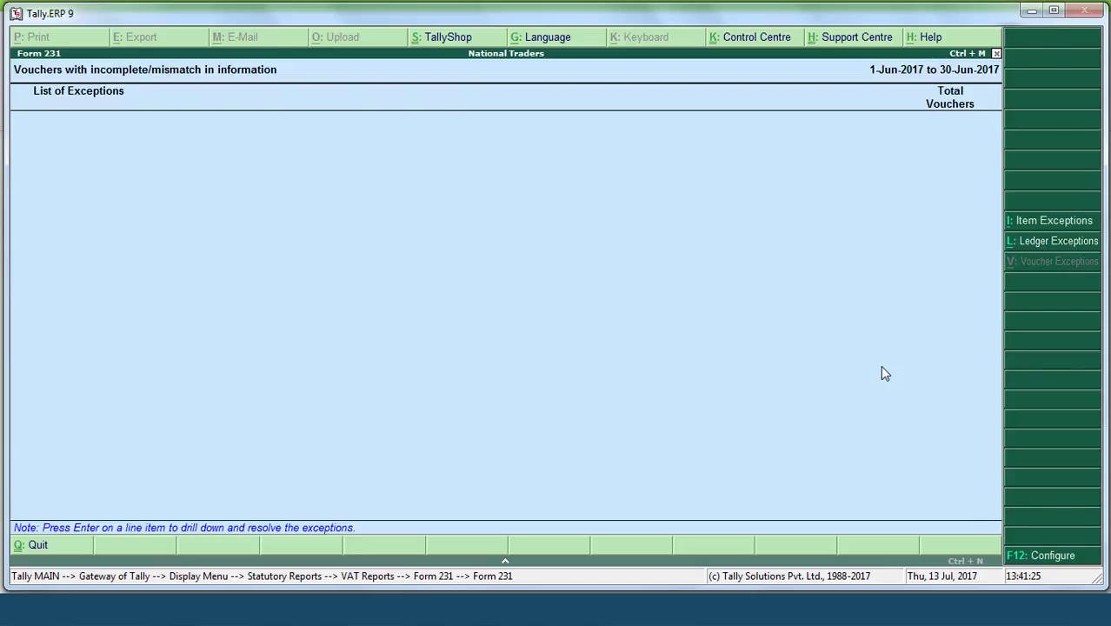
{"action": "key", "text": "Escape"}
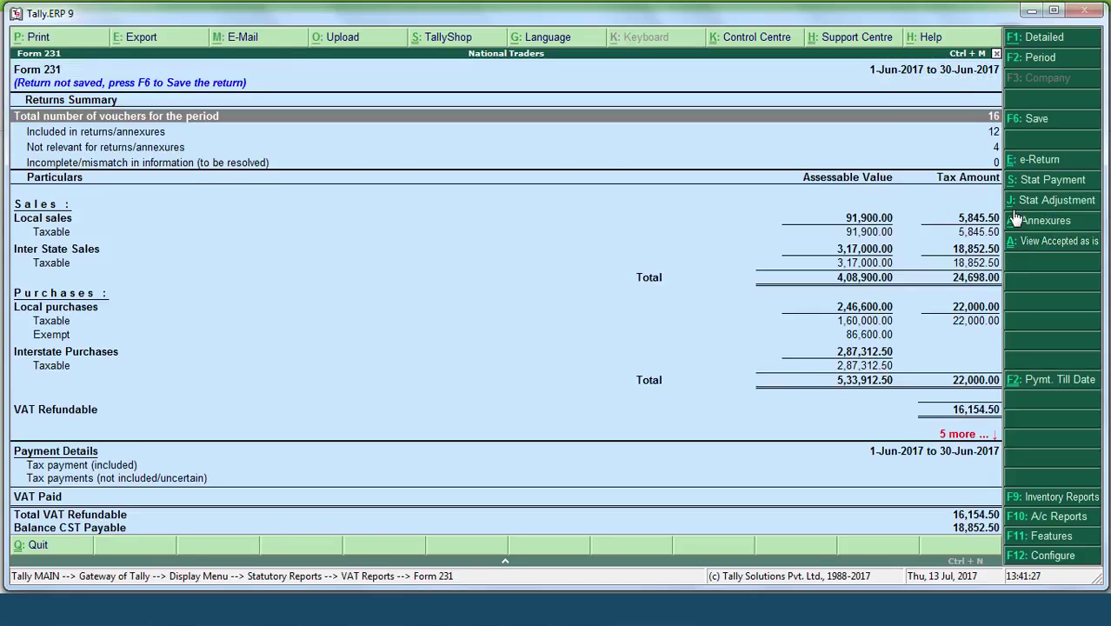
Step: Save Form 231 (16,154.50 VAT refundable) as ready to file and exit to VAT Reports
{"action": "left_click", "coordinate": [996, 135]}
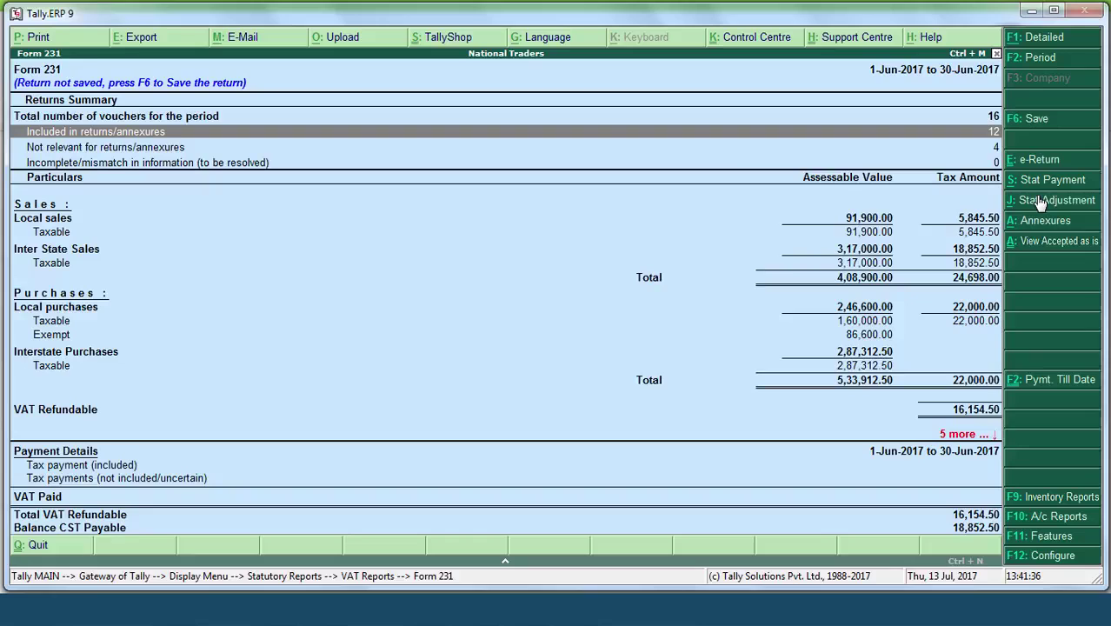
{"action": "left_click", "coordinate": [1036, 128]}
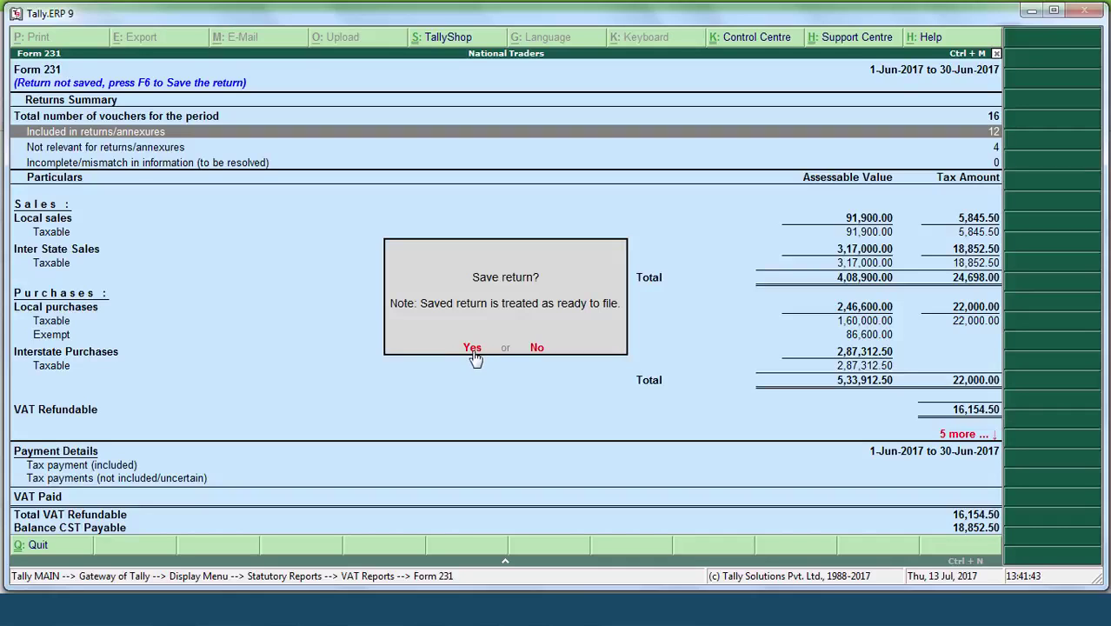
{"action": "left_click", "coordinate": [472, 348]}
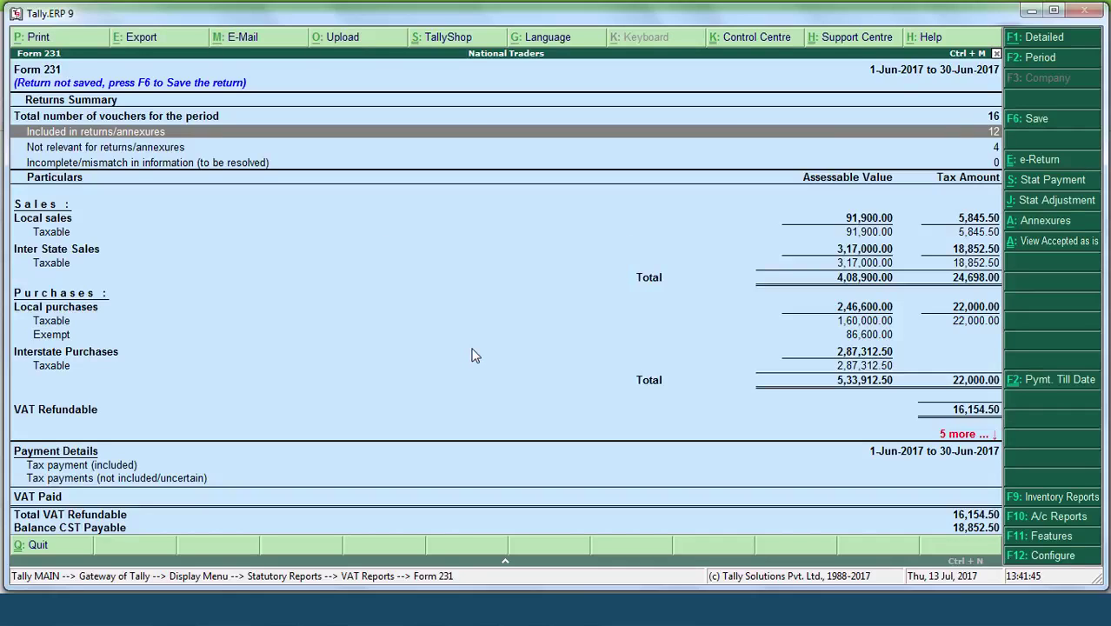
{"action": "key", "text": "Escape"}
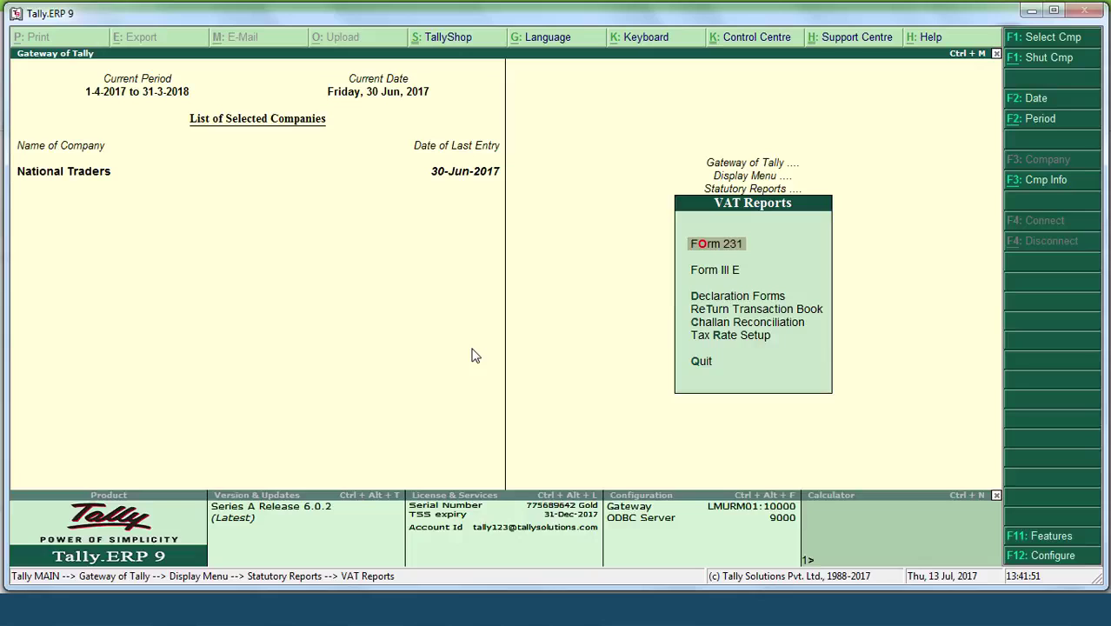
Step: Reopen the June 2017 Form 231 return, now saved, showing Balance CST Payable of 18,852.50
{"action": "key", "text": "Return"}
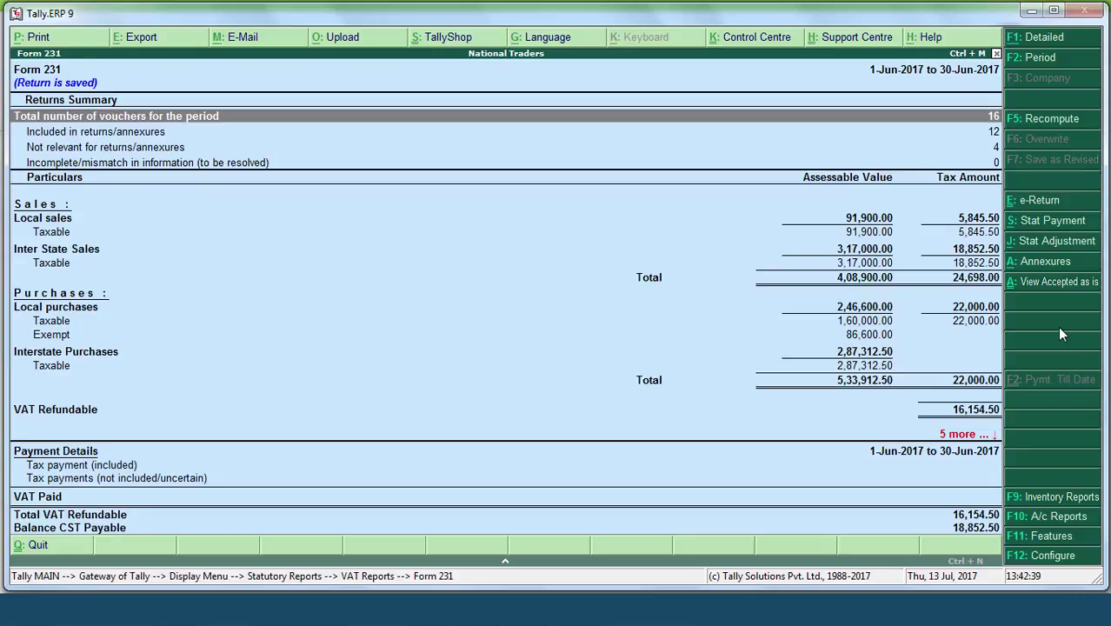
Step: Start the e-Return export, keeping the default location, file name, formatting and authorised person
{"action": "left_click", "coordinate": [1046, 207]}
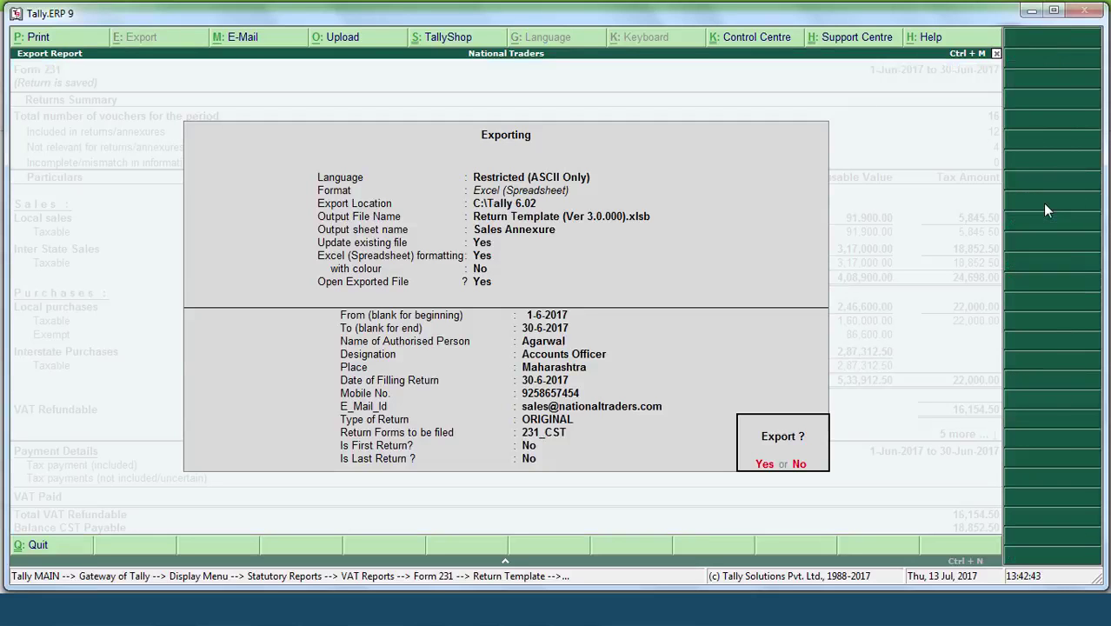
{"action": "key", "text": "n"}
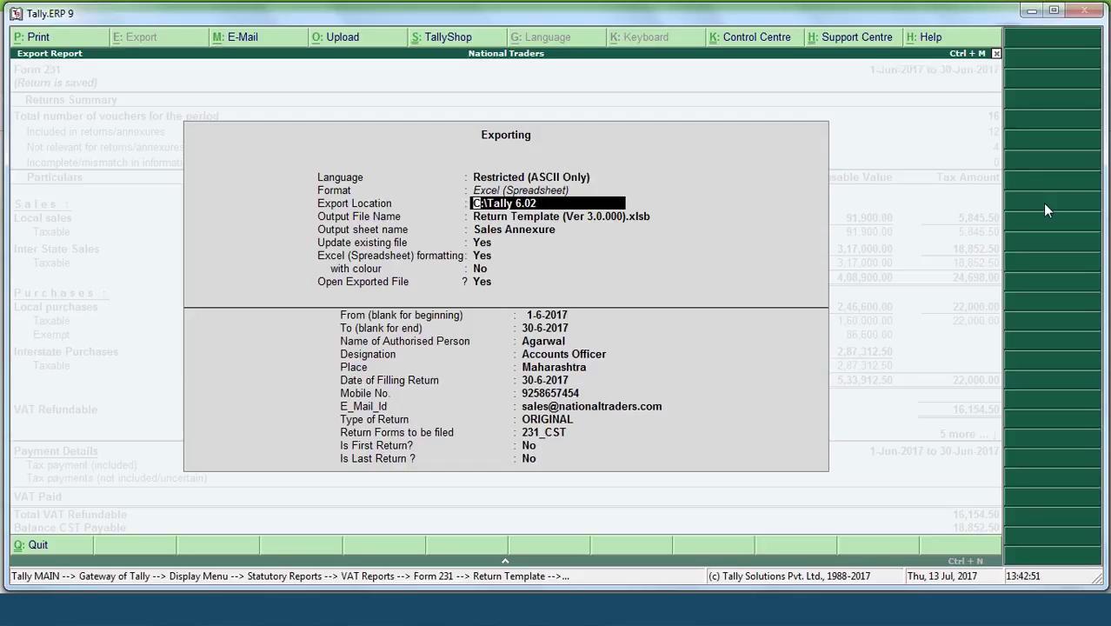
{"action": "key", "text": "Return"}
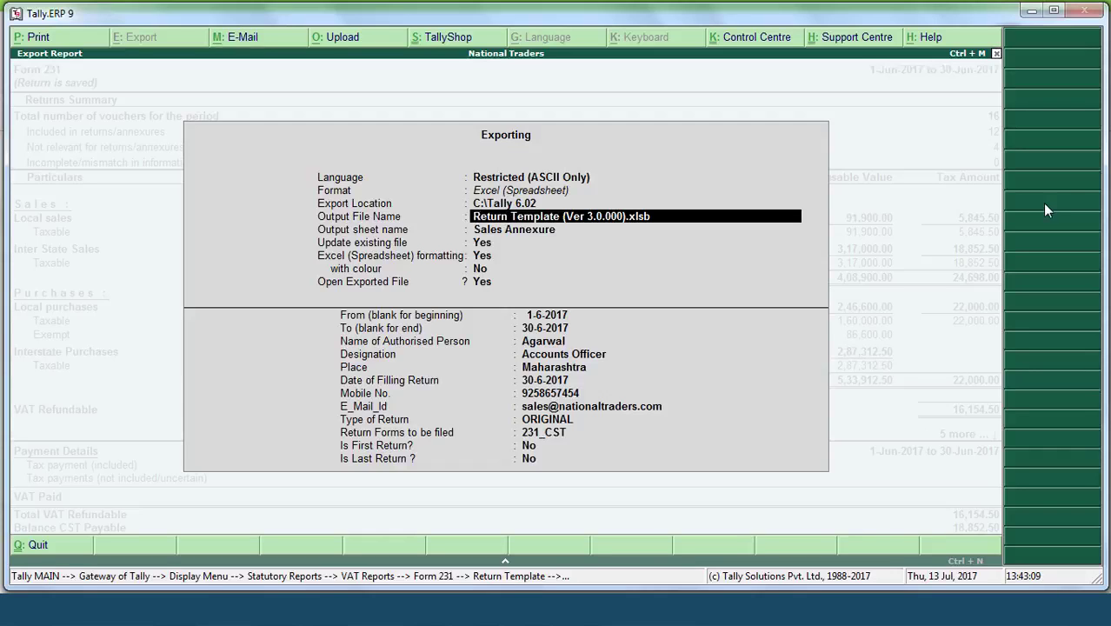
{"action": "key", "text": "Return"}
{"action": "key", "text": "Return"}
{"action": "key", "text": "Return"}
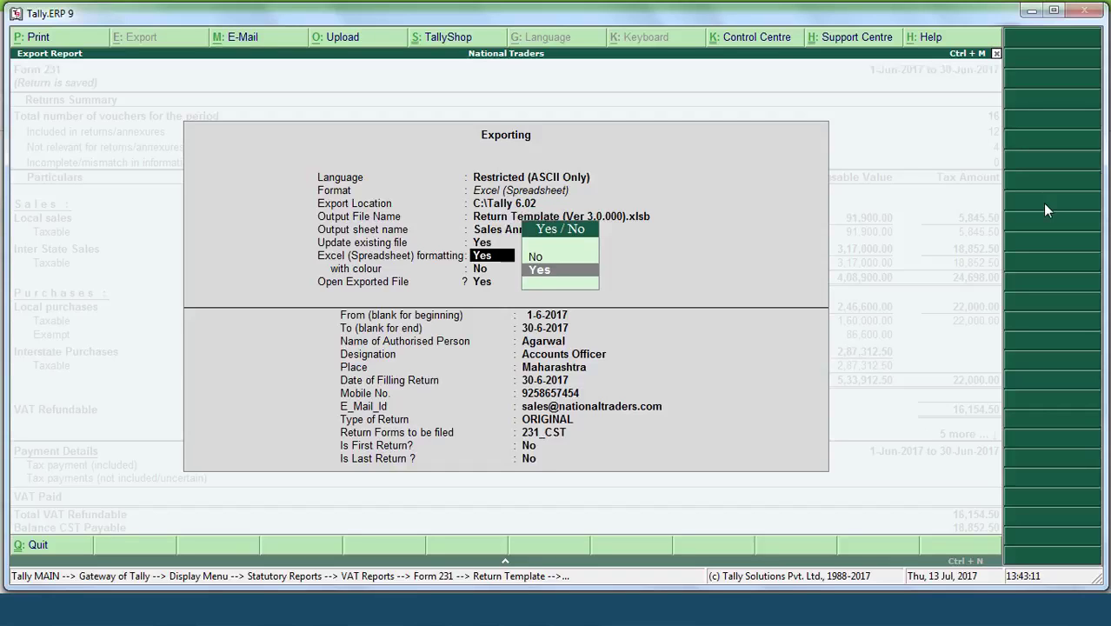
{"action": "key", "text": "Return"}
{"action": "key", "text": "Return"}
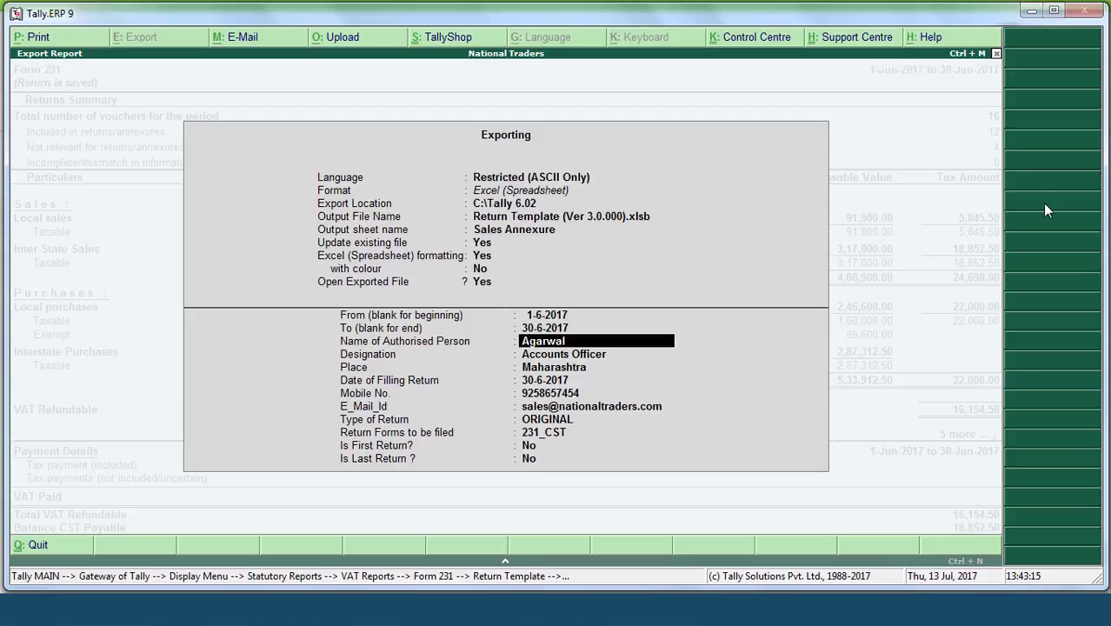
{"action": "key", "text": "Return"}
{"action": "key", "text": "Return"}
{"action": "key", "text": "Return"}
{"action": "key", "text": "Return"}
{"action": "key", "text": "Return"}
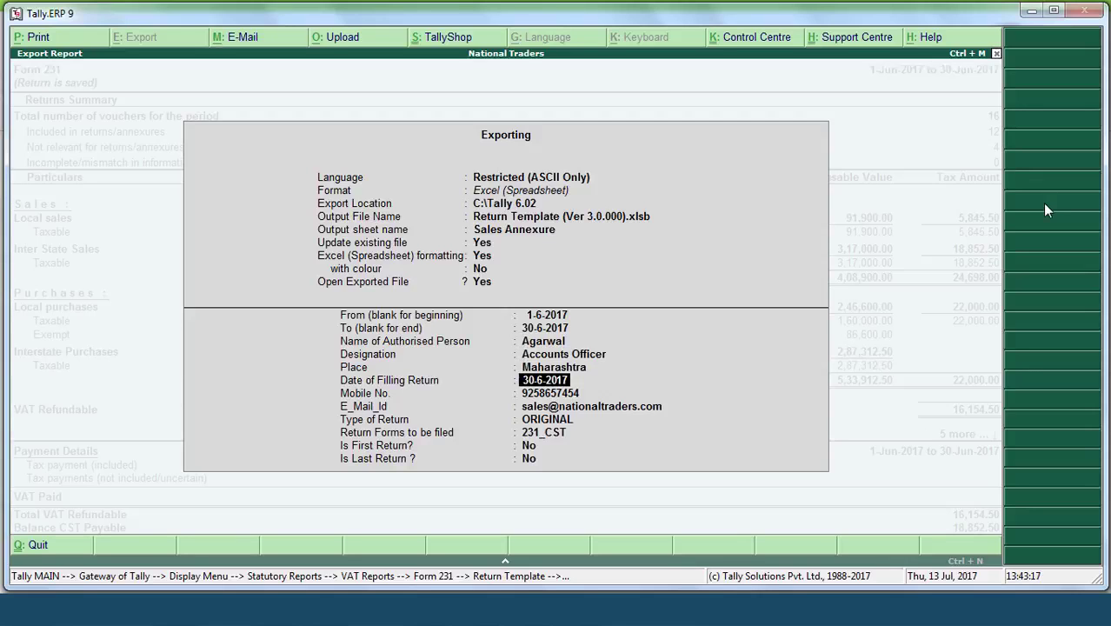
{"action": "key", "text": "Return"}
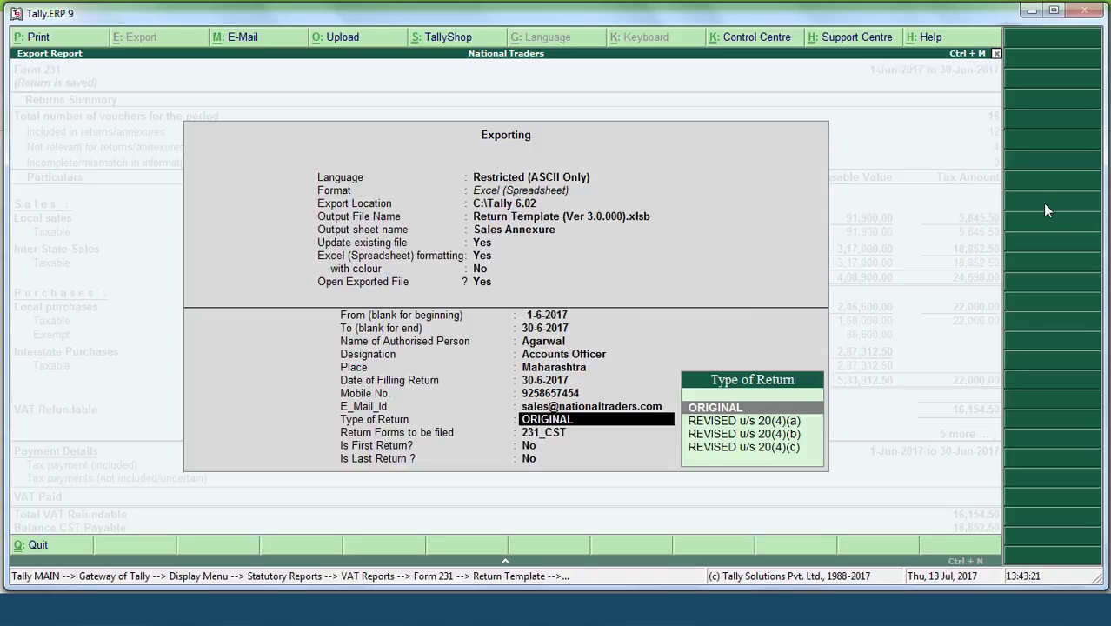
Step: Keep return type ORIGINAL and forms 231_CST, set Is First Return? to Yes, and export
{"action": "key", "text": "Return"}
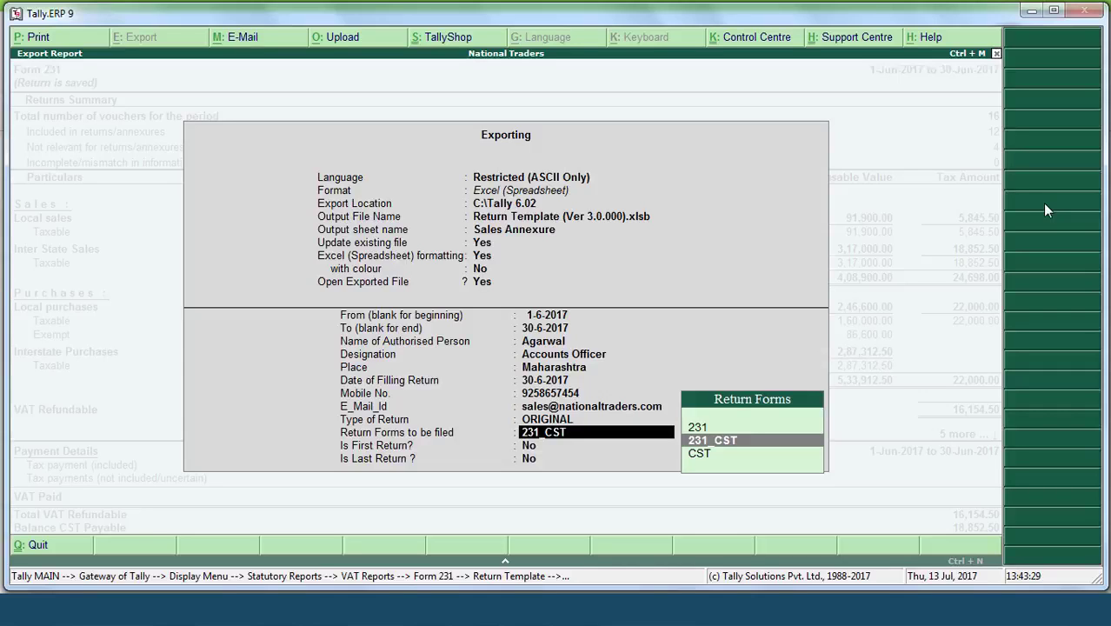
{"action": "key", "text": "Return"}
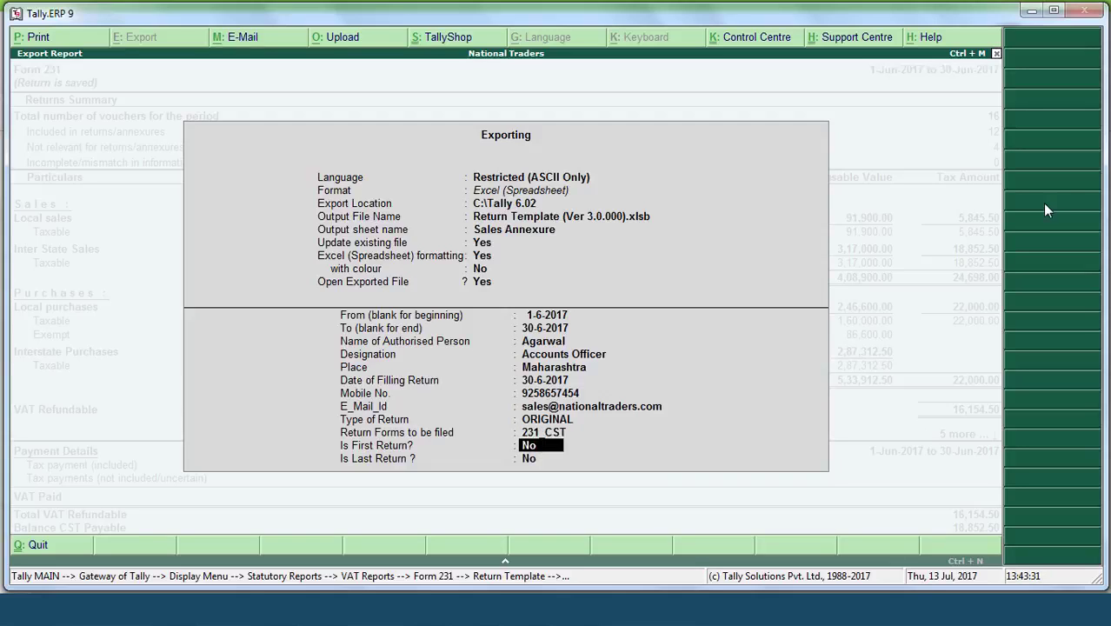
{"action": "key", "text": "BackSpace"}
{"action": "type", "text": "yes"}
{"action": "key", "text": "Return"}
{"action": "key", "text": "Return"}
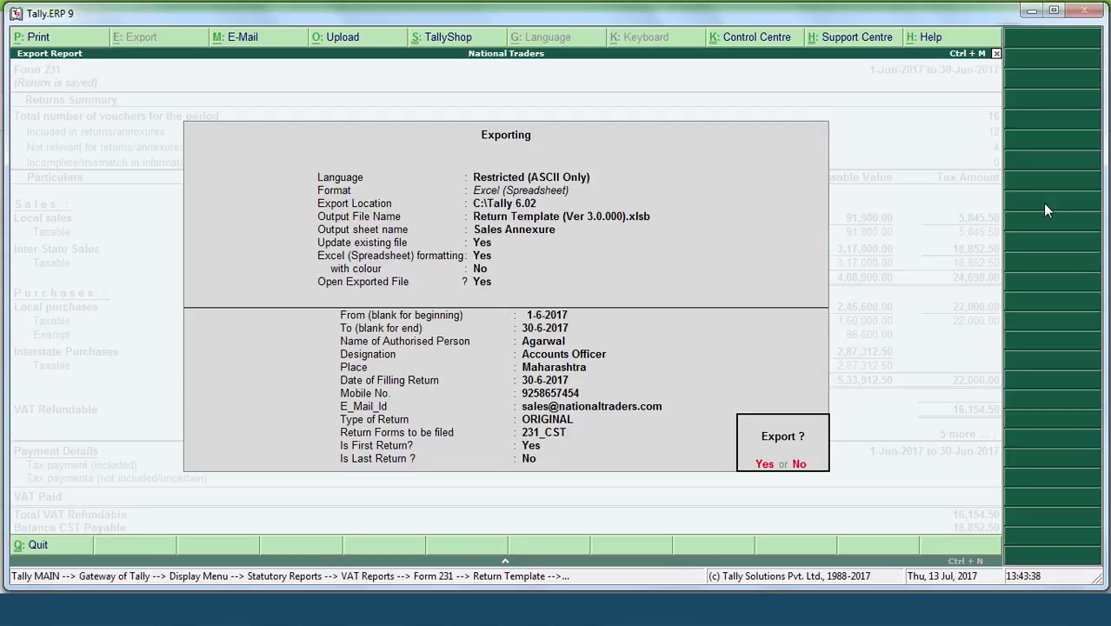
{"action": "key", "text": "Return"}
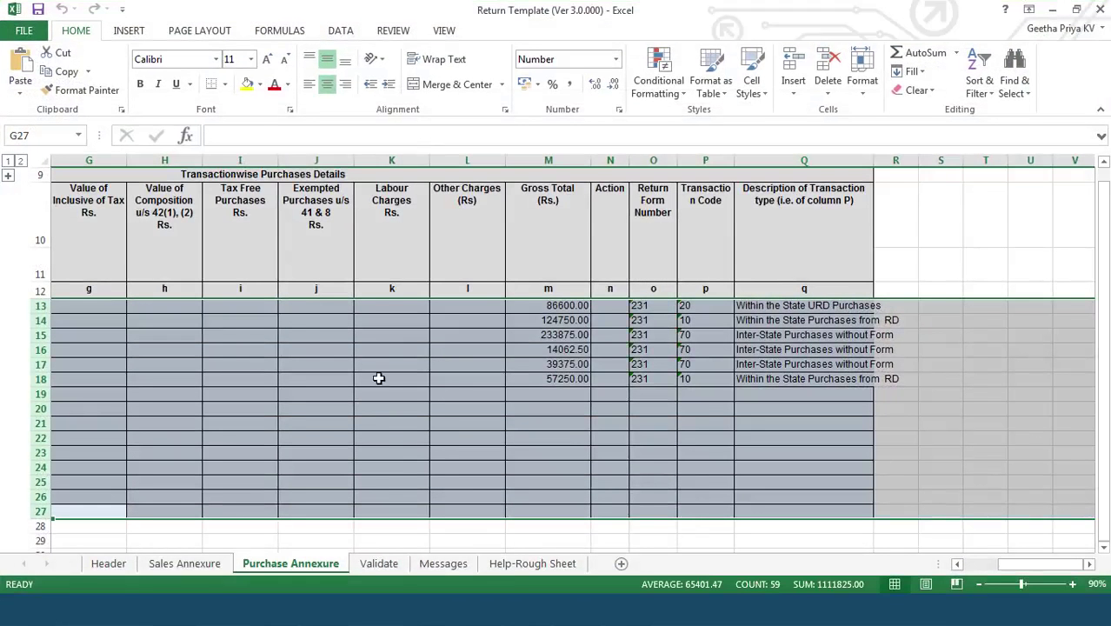
Step: Review the exported Header, Sales Annexure and Purchase Annexure sheets of the Return Template workbook
{"action": "left_click", "coordinate": [111, 567]}
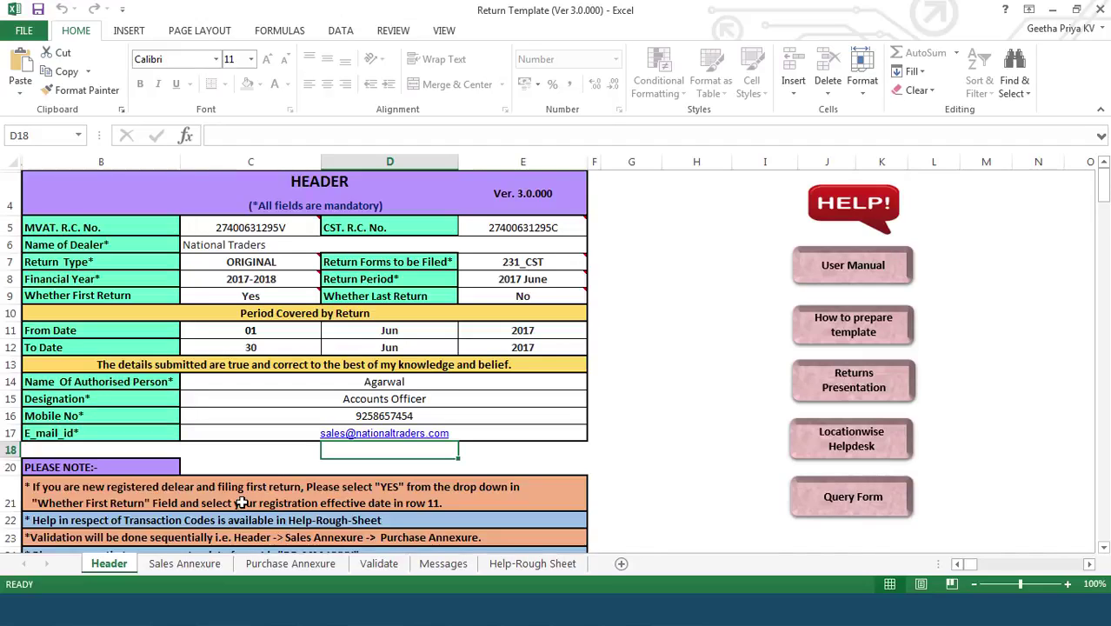
{"action": "left_click", "coordinate": [195, 567]}
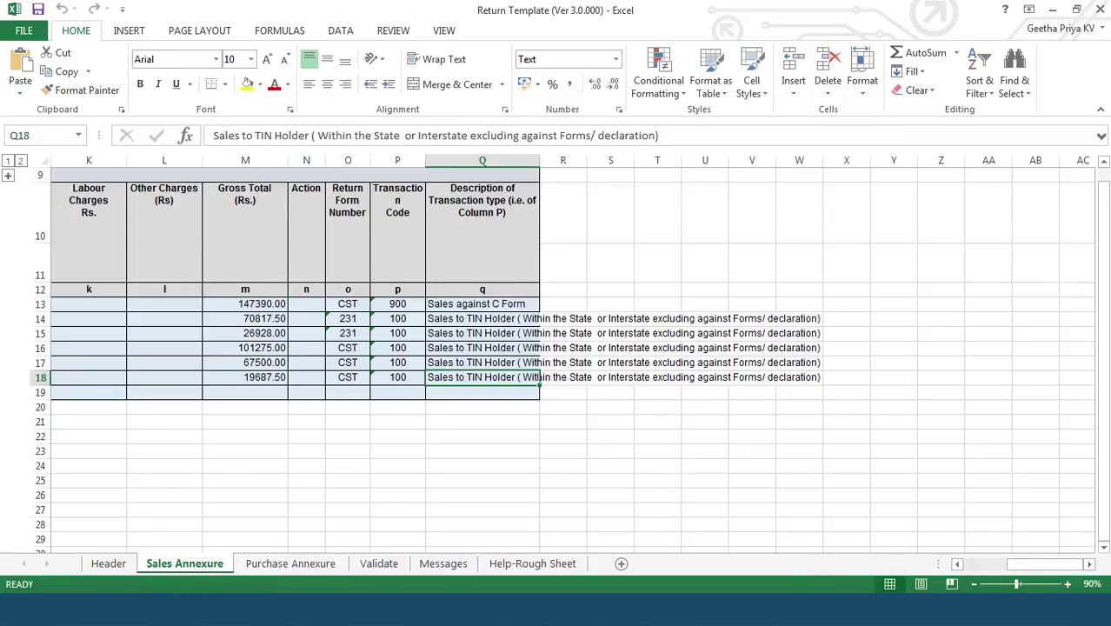
{"action": "left_click", "coordinate": [959, 564]}
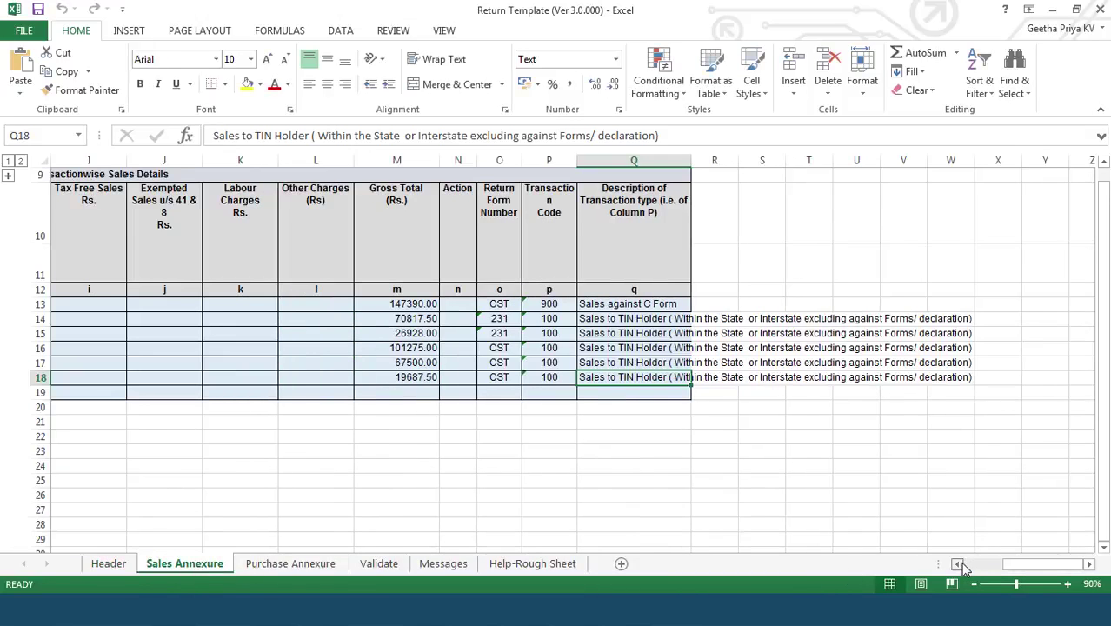
{"action": "left_click", "coordinate": [957, 565]}
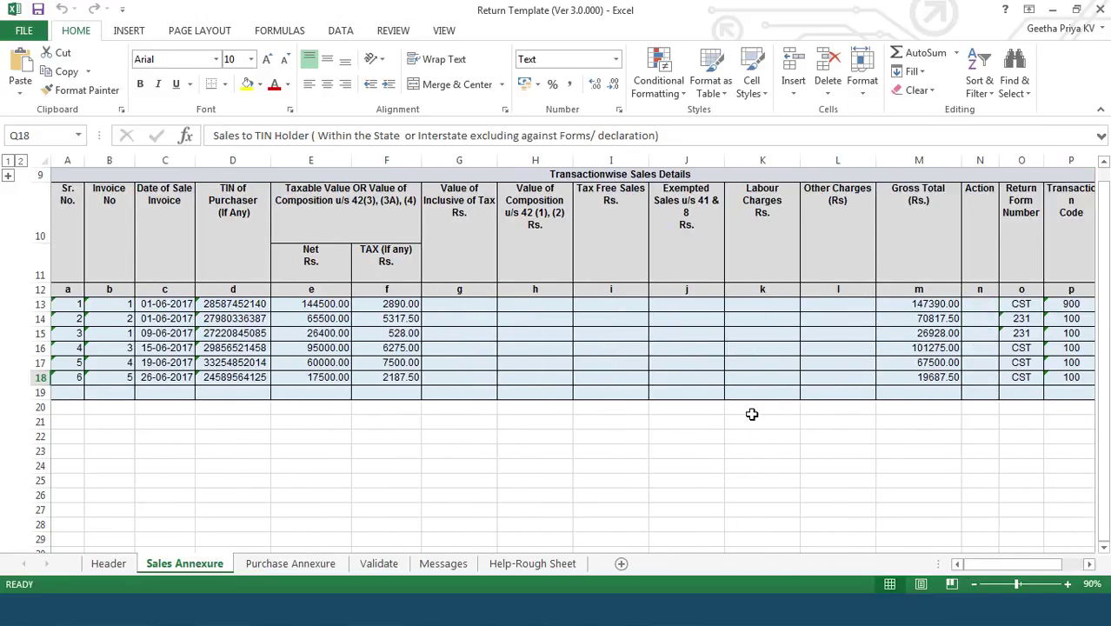
{"action": "left_click", "coordinate": [314, 567]}
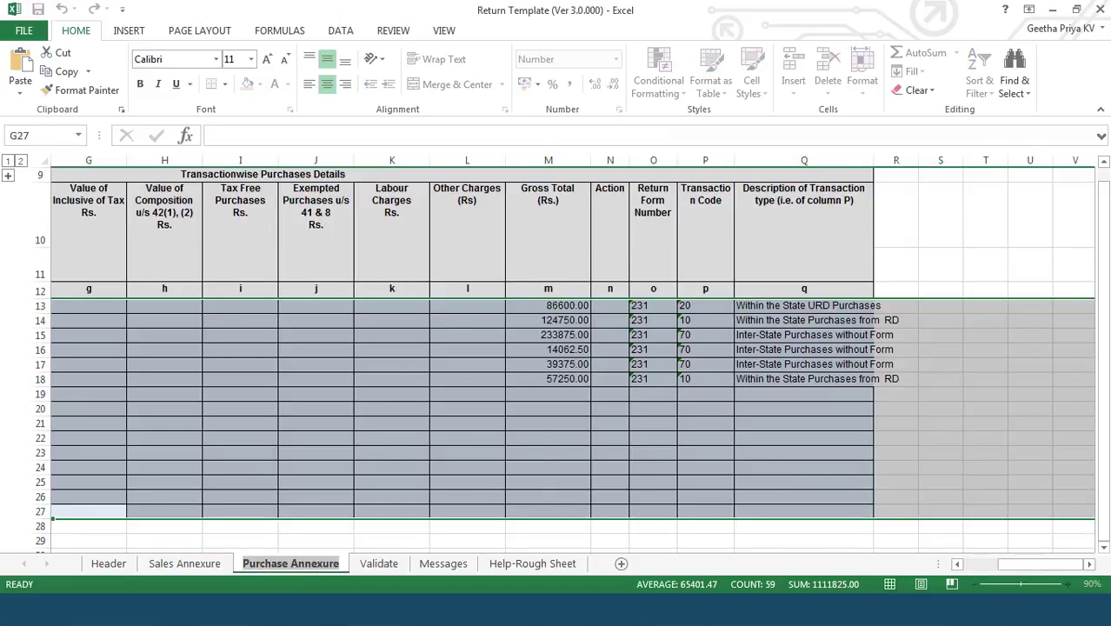
{"action": "left_click", "coordinate": [958, 566]}
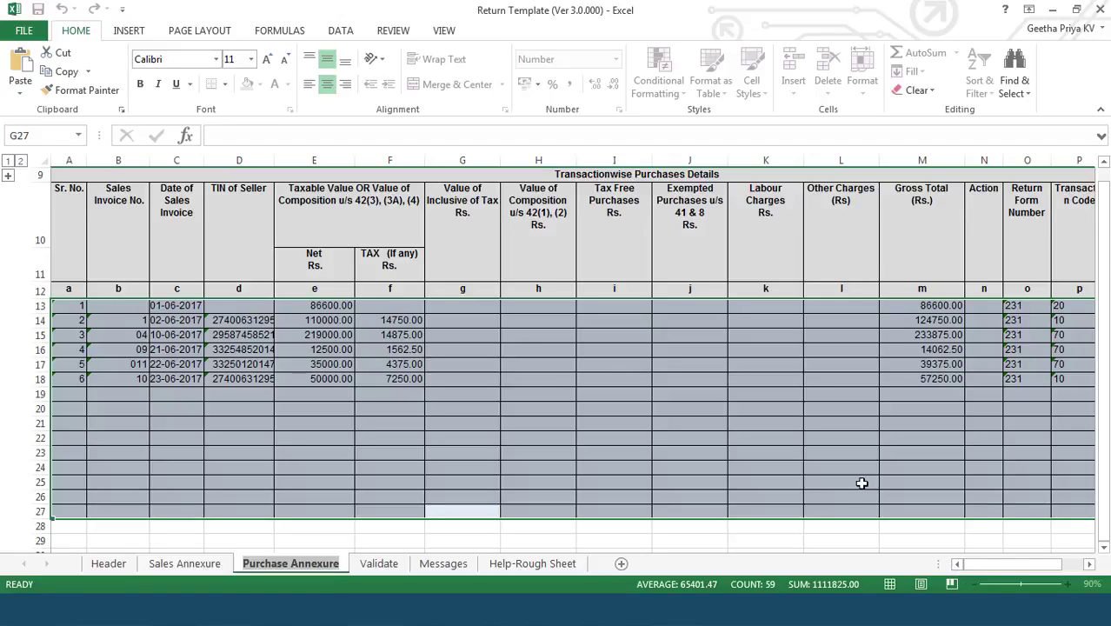
Step: Run Step 1 Validate & preview return, acknowledge the transfer, then inspect the FORM 231 and CST sheets
{"action": "left_click", "coordinate": [381, 564]}
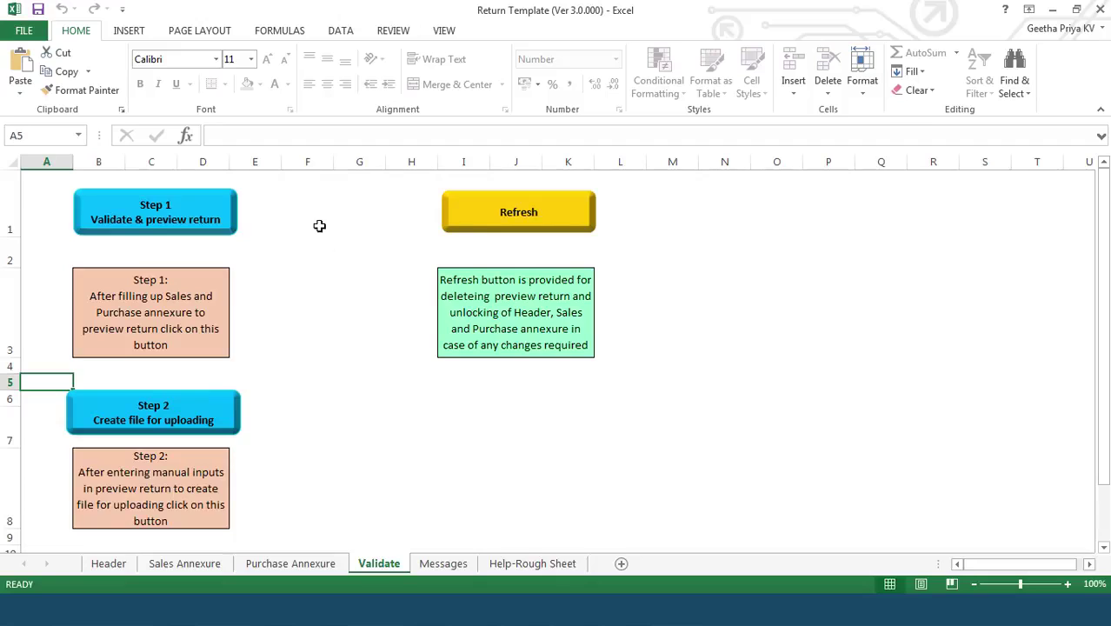
{"action": "left_click", "coordinate": [184, 210]}
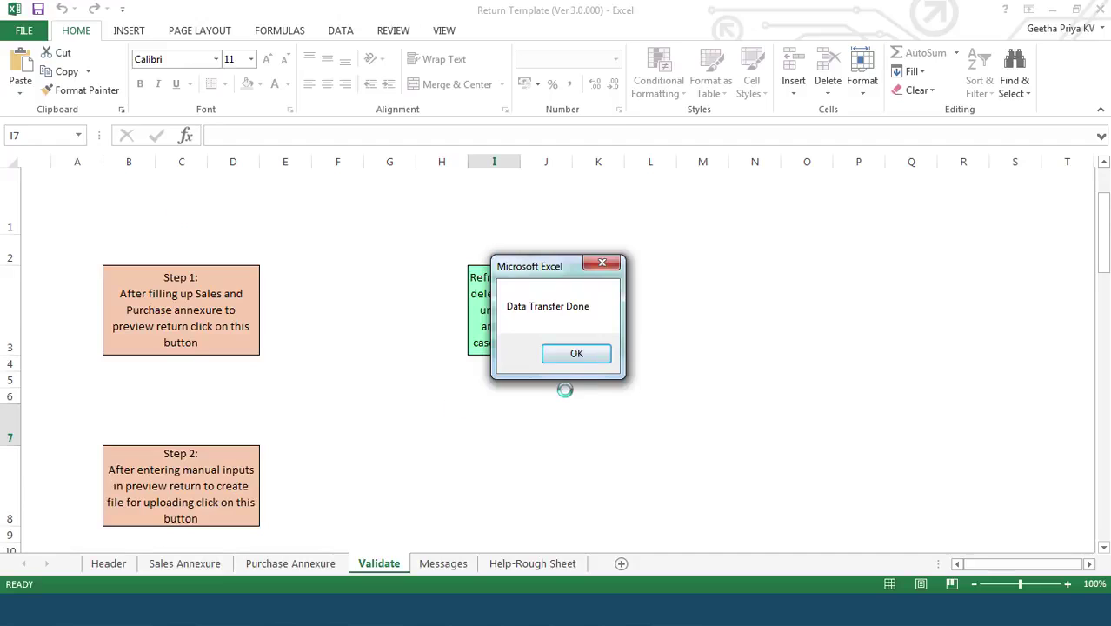
{"action": "left_click", "coordinate": [576, 357]}
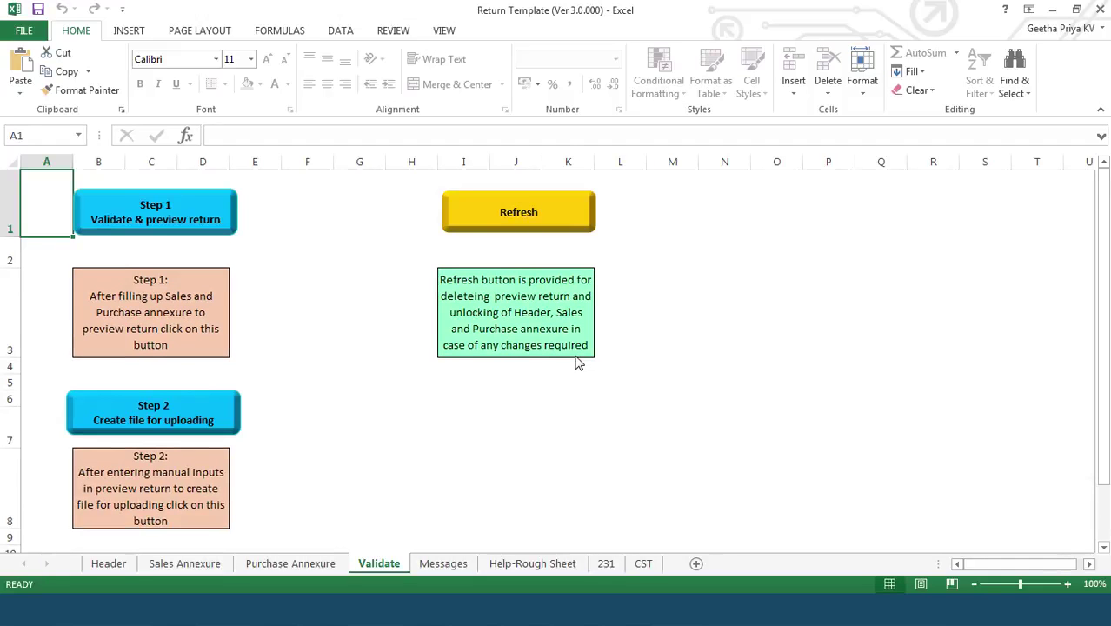
{"action": "left_click", "coordinate": [606, 565]}
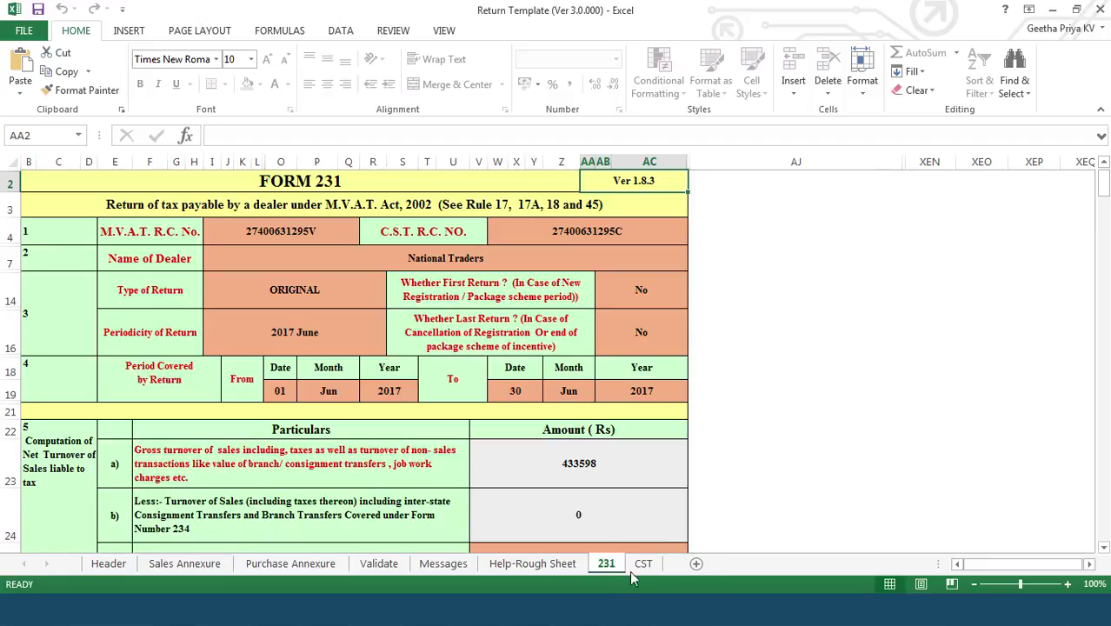
{"action": "left_click", "coordinate": [644, 565]}
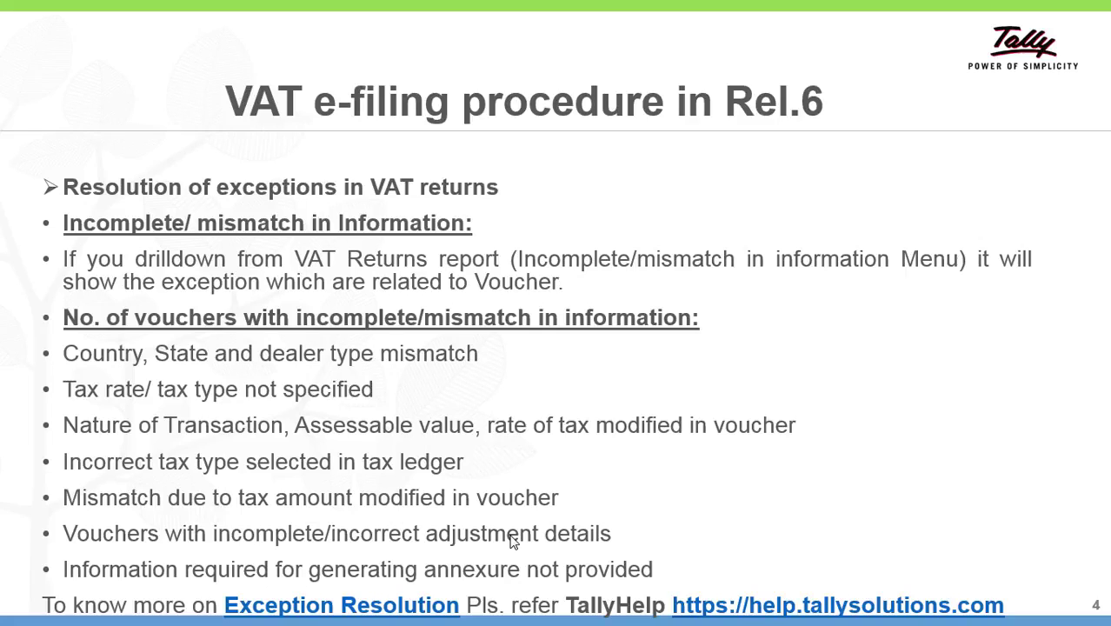
Step: Advance to slide 5 and reveal its bullets: Save, Export, Validate and Upload return
{"action": "left_click", "coordinate": [513, 542]}
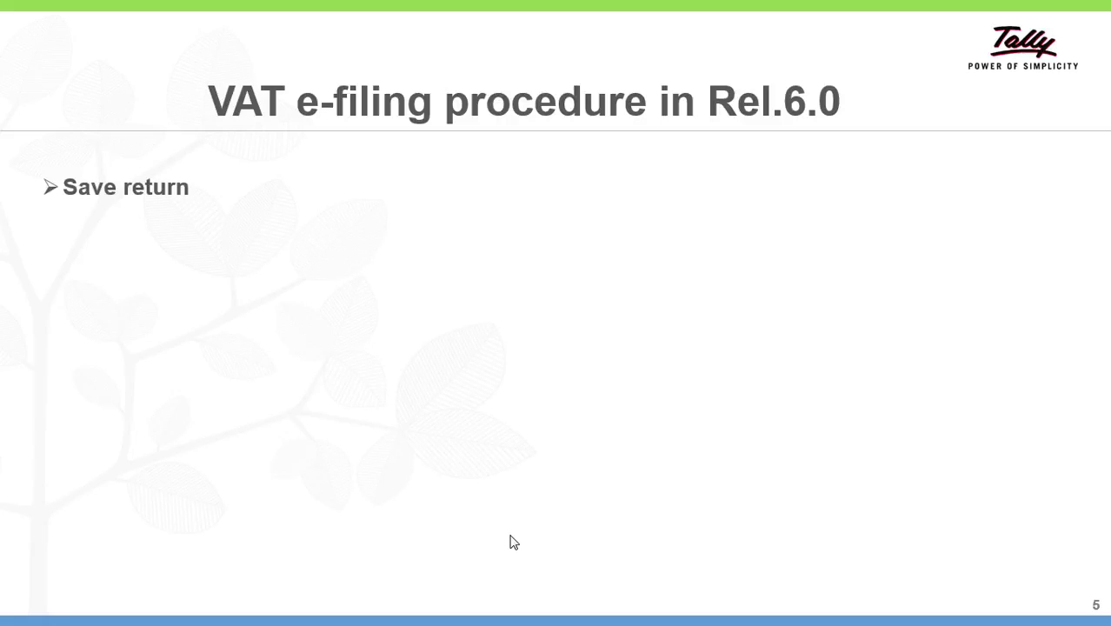
{"action": "left_click", "coordinate": [513, 541]}
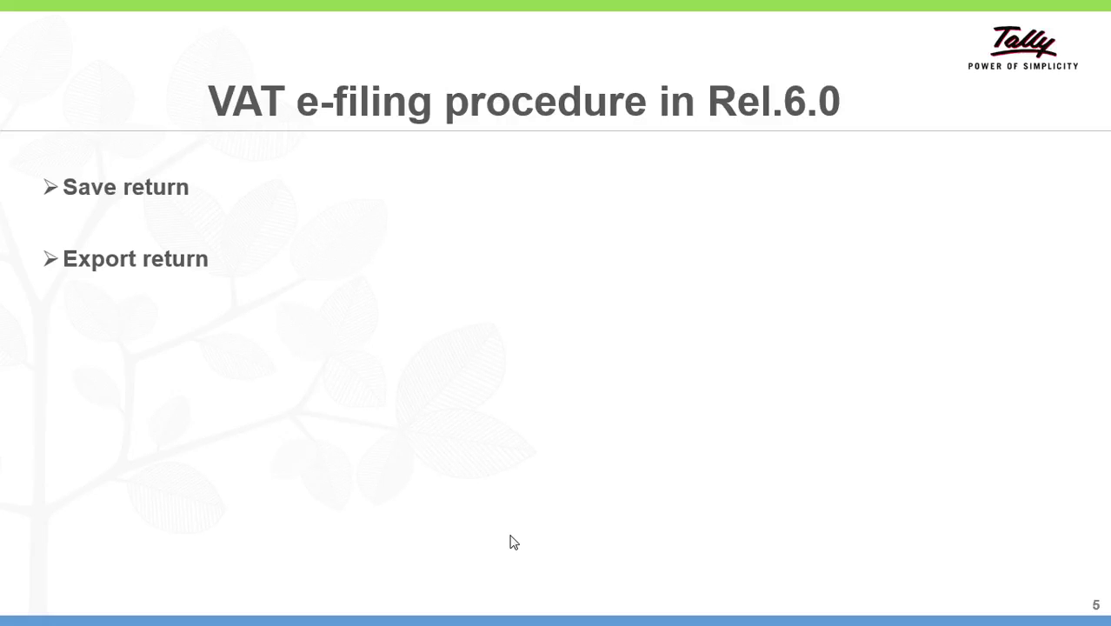
{"action": "left_click", "coordinate": [513, 542]}
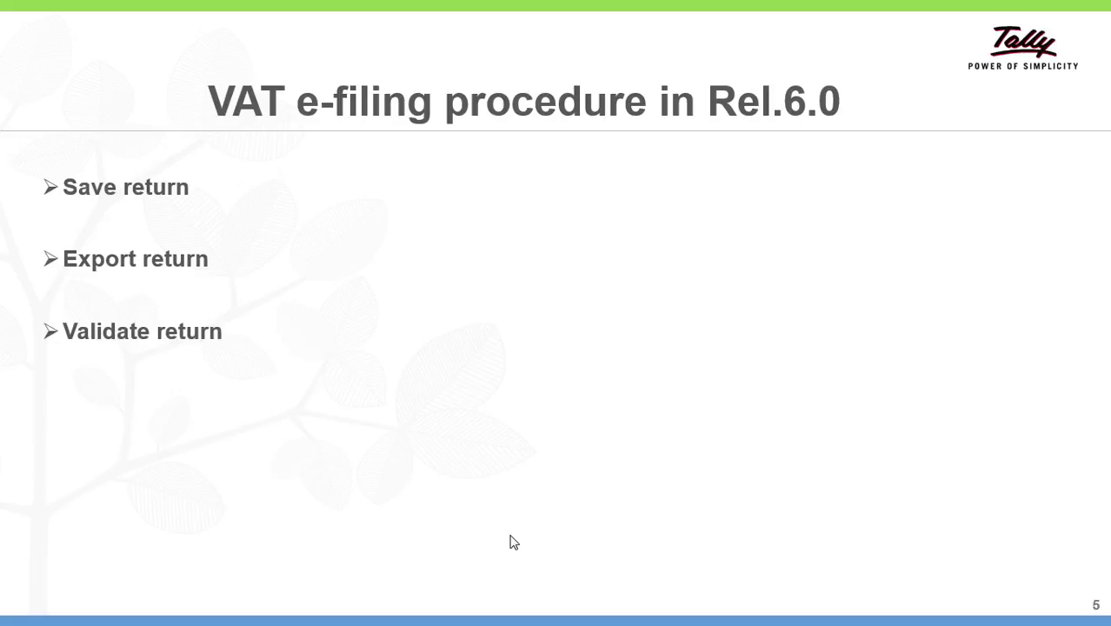
{"action": "left_click", "coordinate": [513, 542]}
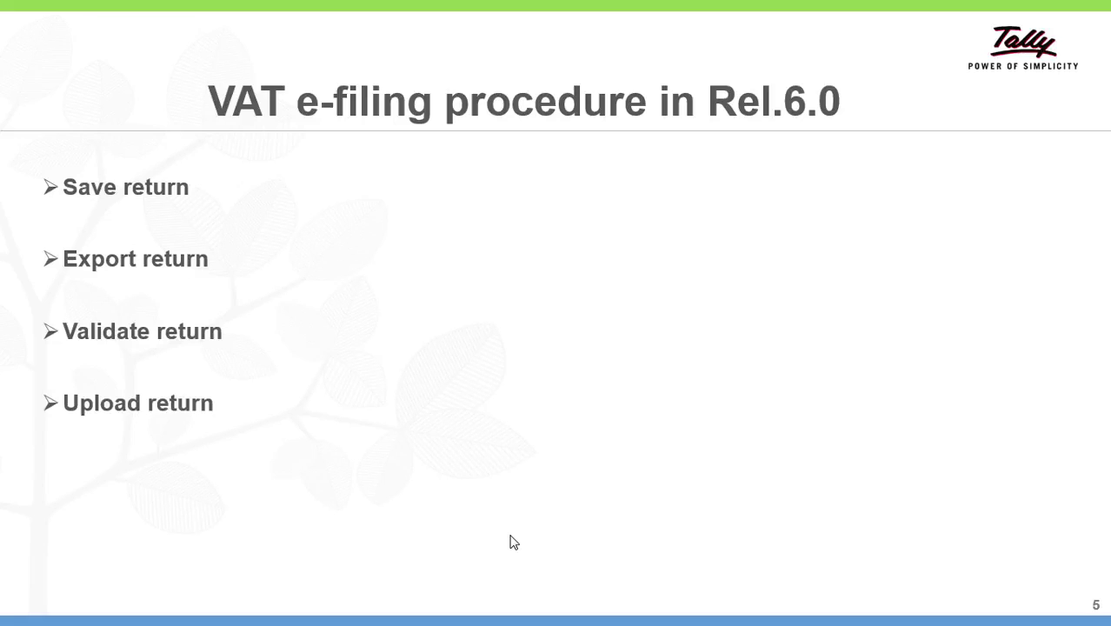